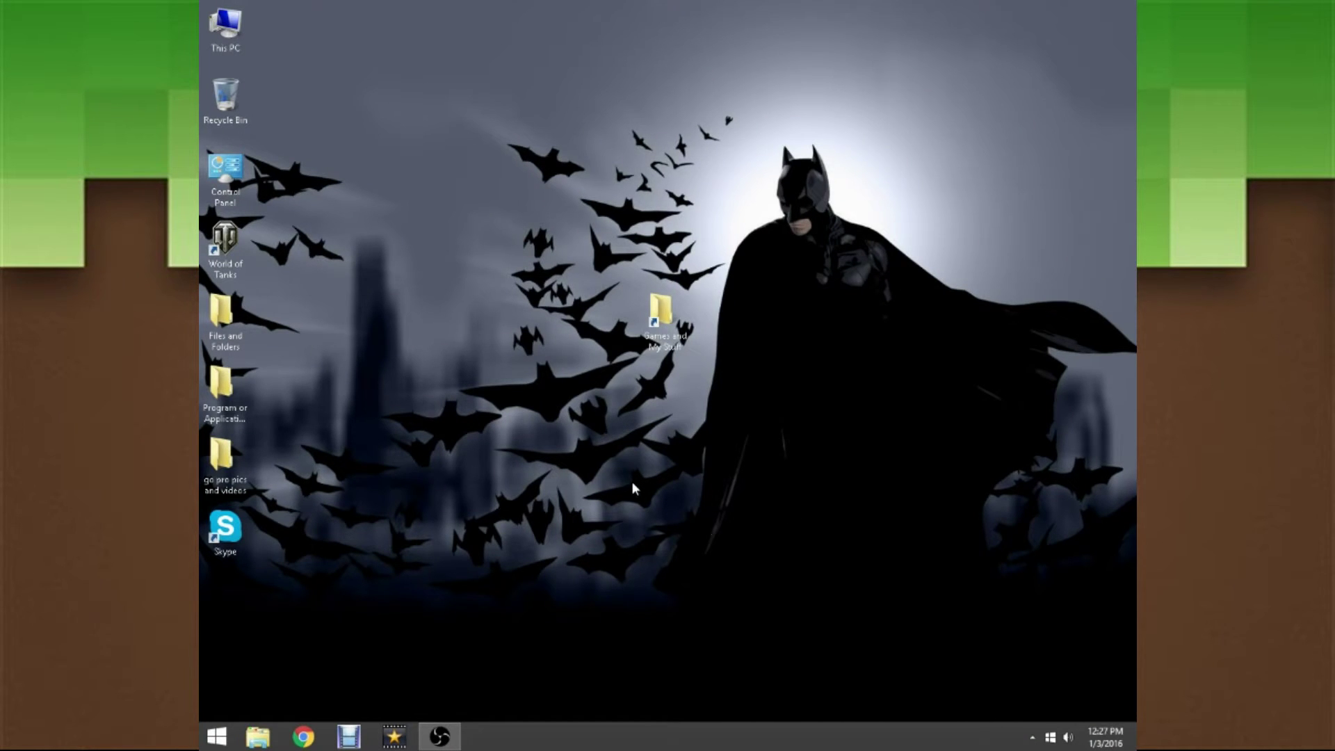
pyautogui.moveTo(539, 498)
pyautogui.mouseDown()
pyautogui.moveTo(603, 411)
pyautogui.moveTo(848, 247)
pyautogui.moveTo(924, 154)
pyautogui.mouseUp()
pyautogui.moveTo(502, 511)
pyautogui.mouseDown()
pyautogui.moveTo(974, 148)
pyautogui.moveTo(760, 299)
pyautogui.mouseUp()
pyautogui.click(662, 441)
pyautogui.moveTo(569, 477); pyautogui.dragTo(819, 202)
pyautogui.moveTo(632, 393); pyautogui.dragTo(992, 226)
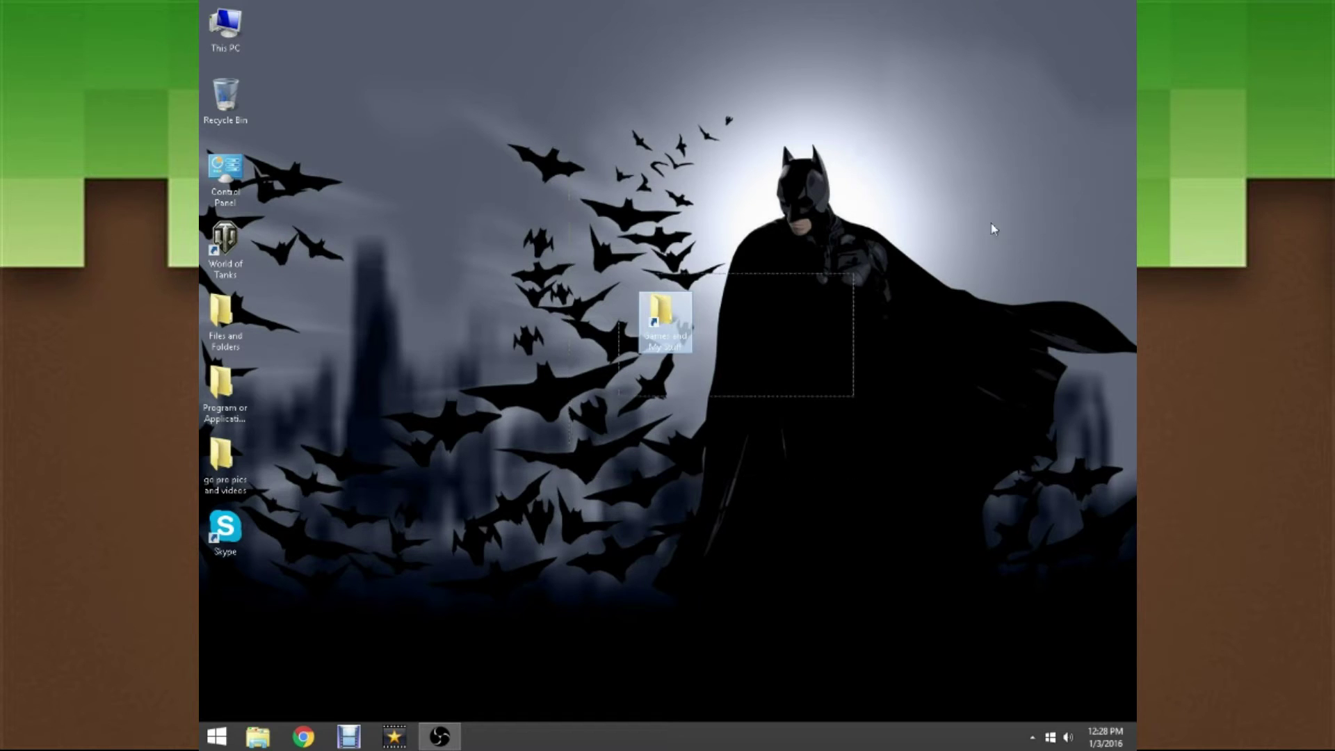
# Step: Look through the Minecraft and My Stuff folders inside the Games folder, and close the window
pyautogui.doubleClick(662, 317)
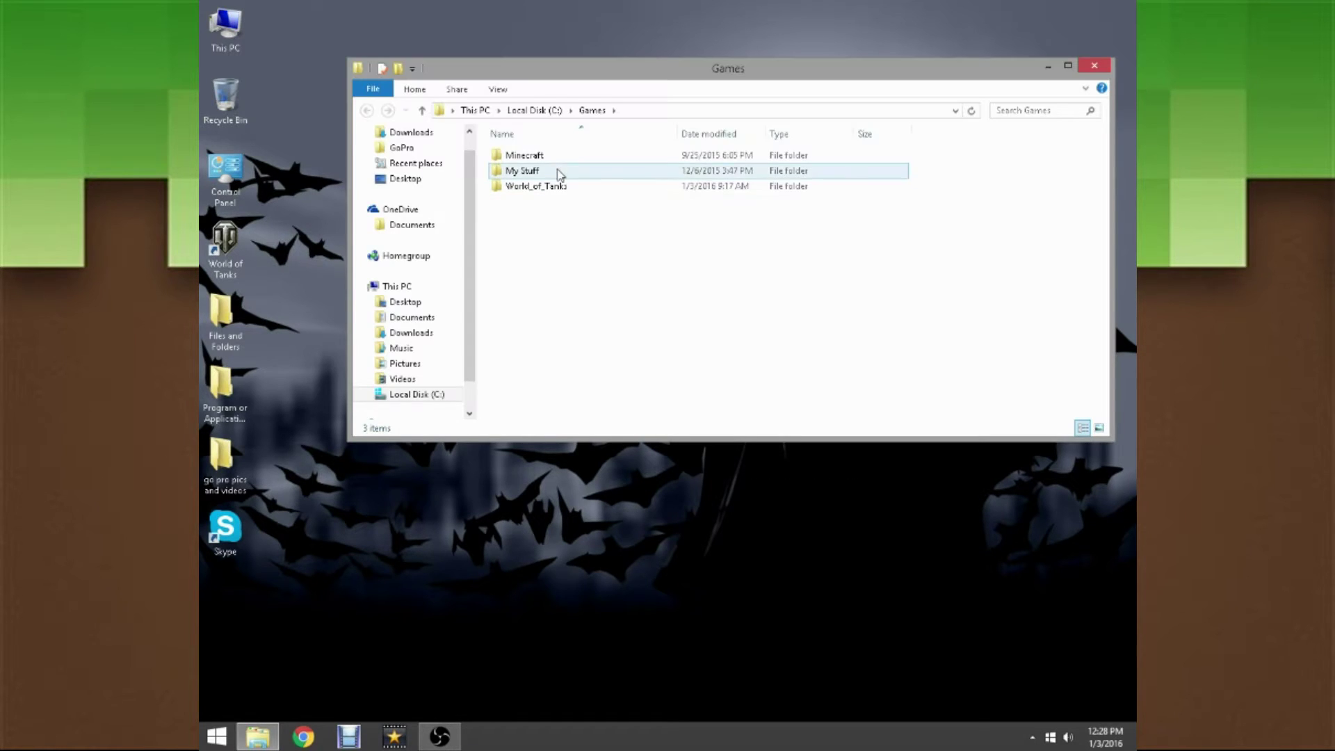
pyautogui.doubleClick(557, 156)
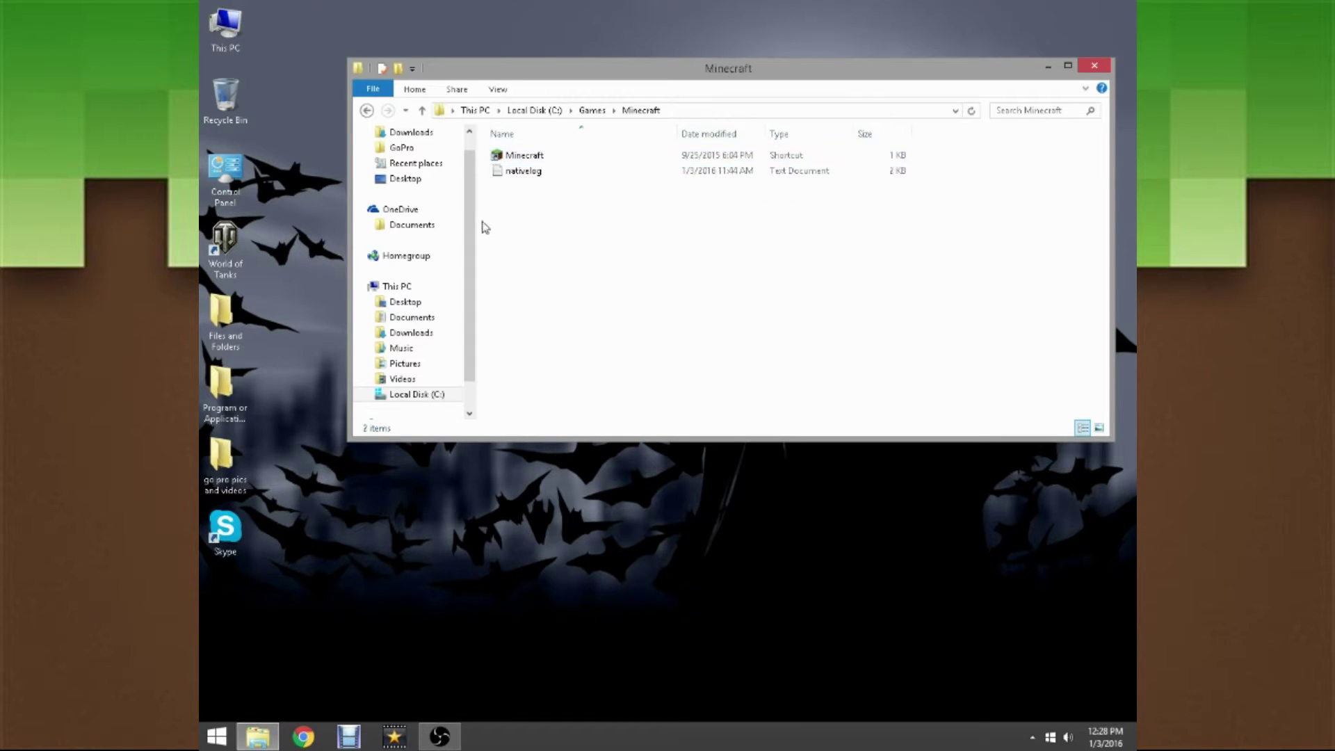
pyautogui.click(422, 110)
pyautogui.doubleClick(502, 171)
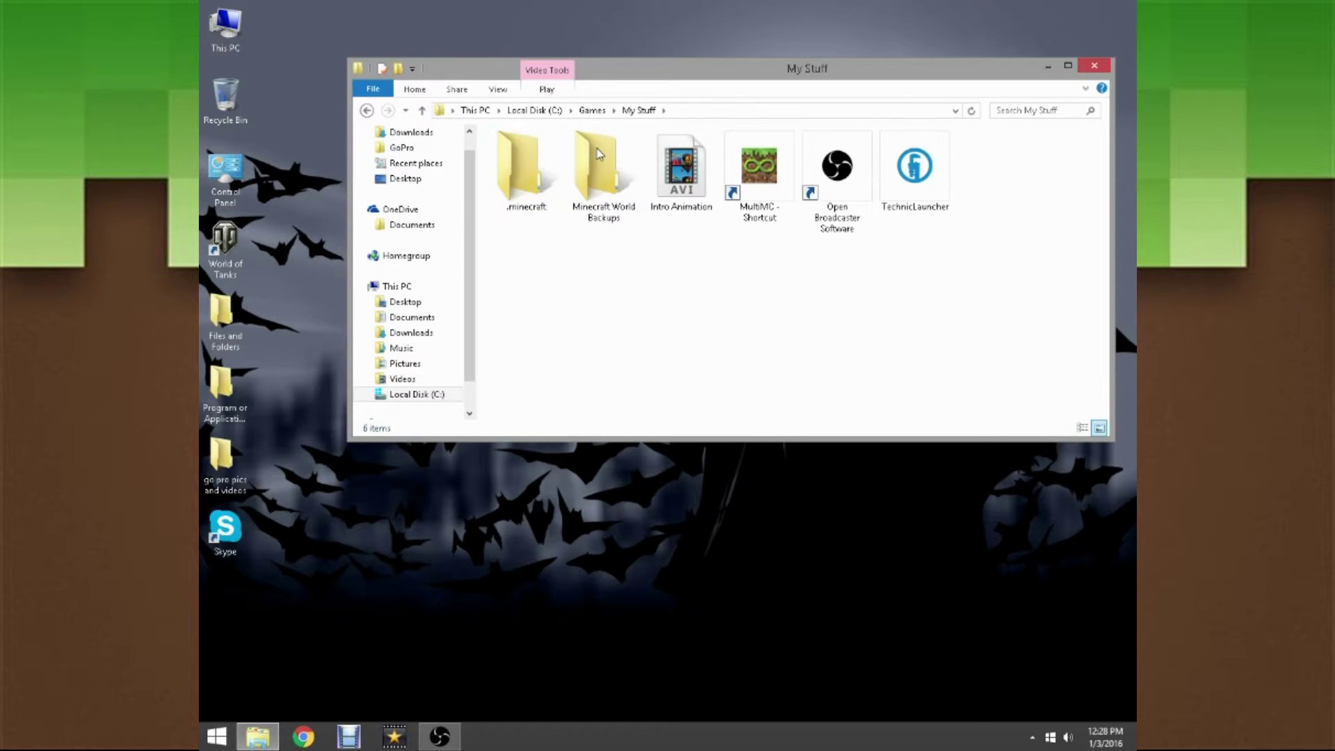
pyautogui.click(1094, 66)
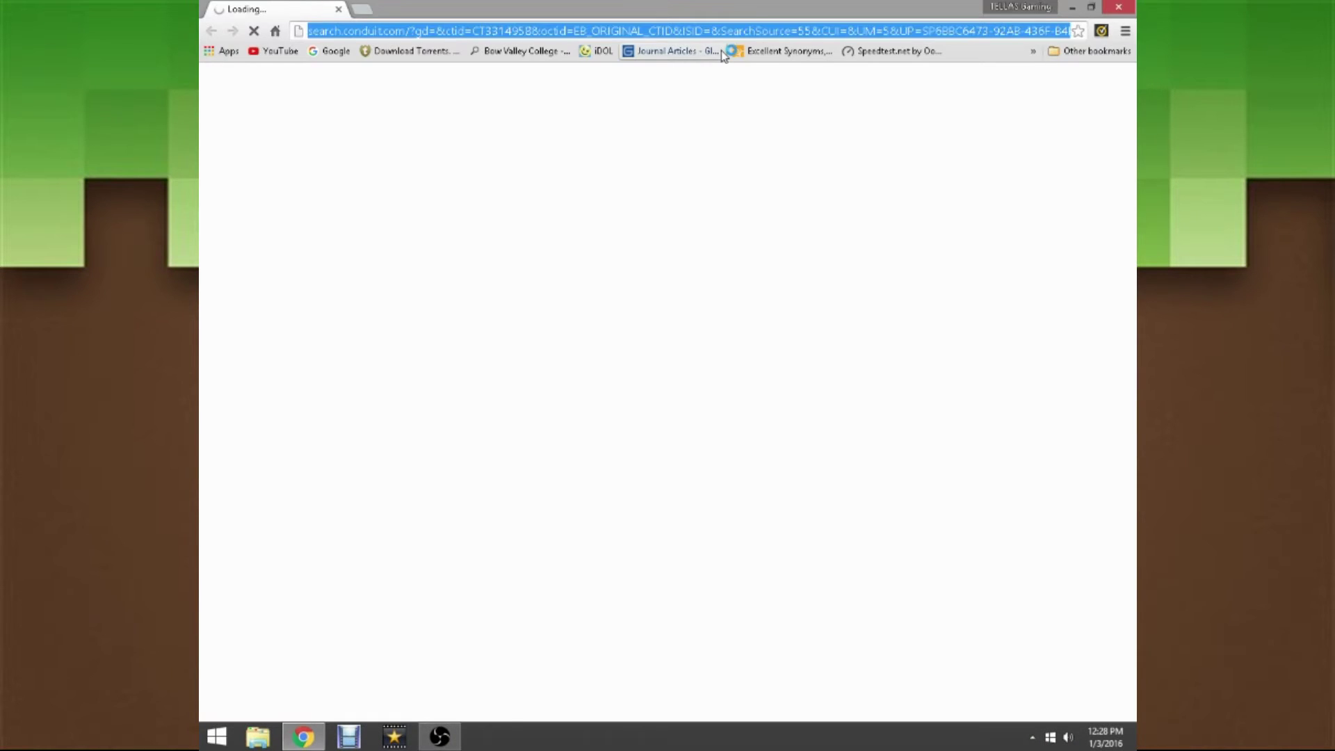
# Step: Search the web for "Better Sprint mod" in Chrome
pyautogui.write('Better Spri')
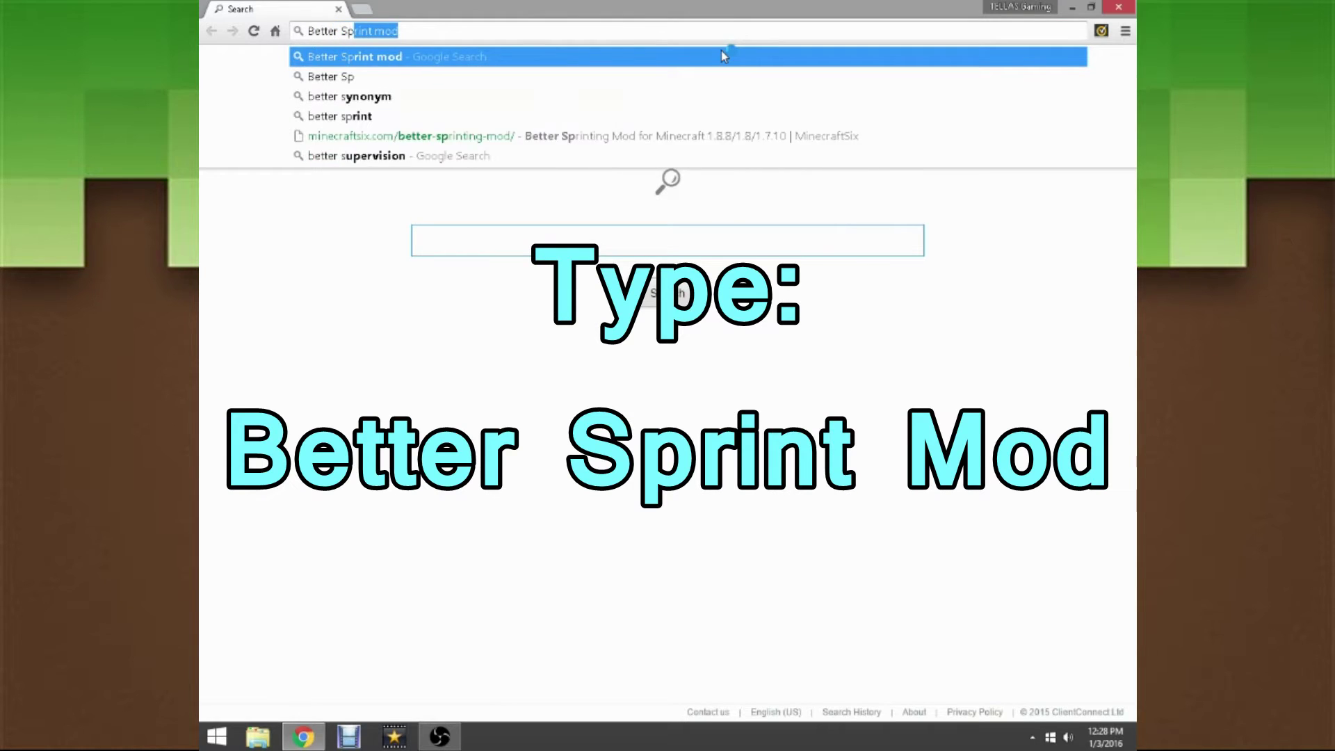
pyautogui.write('nt mod')
pyautogui.press('Return')
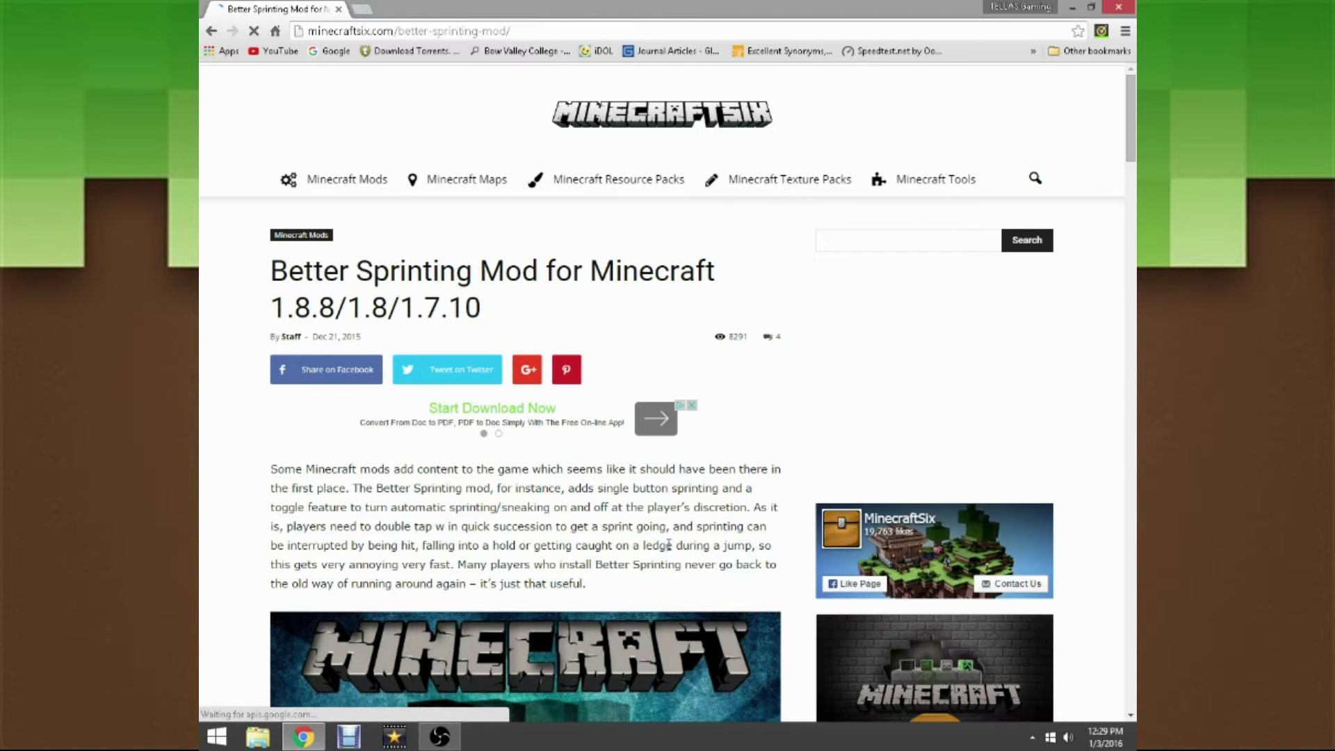
# Step: Download the Minecraft 1.8 version, BetterSprinting MC-1.8 v1.1.1.jar, from the MinecraftSix Better Sprinting Mod page
pyautogui.scroll(-1, 669, 545)
pyautogui.scroll(-20, 666, 552)
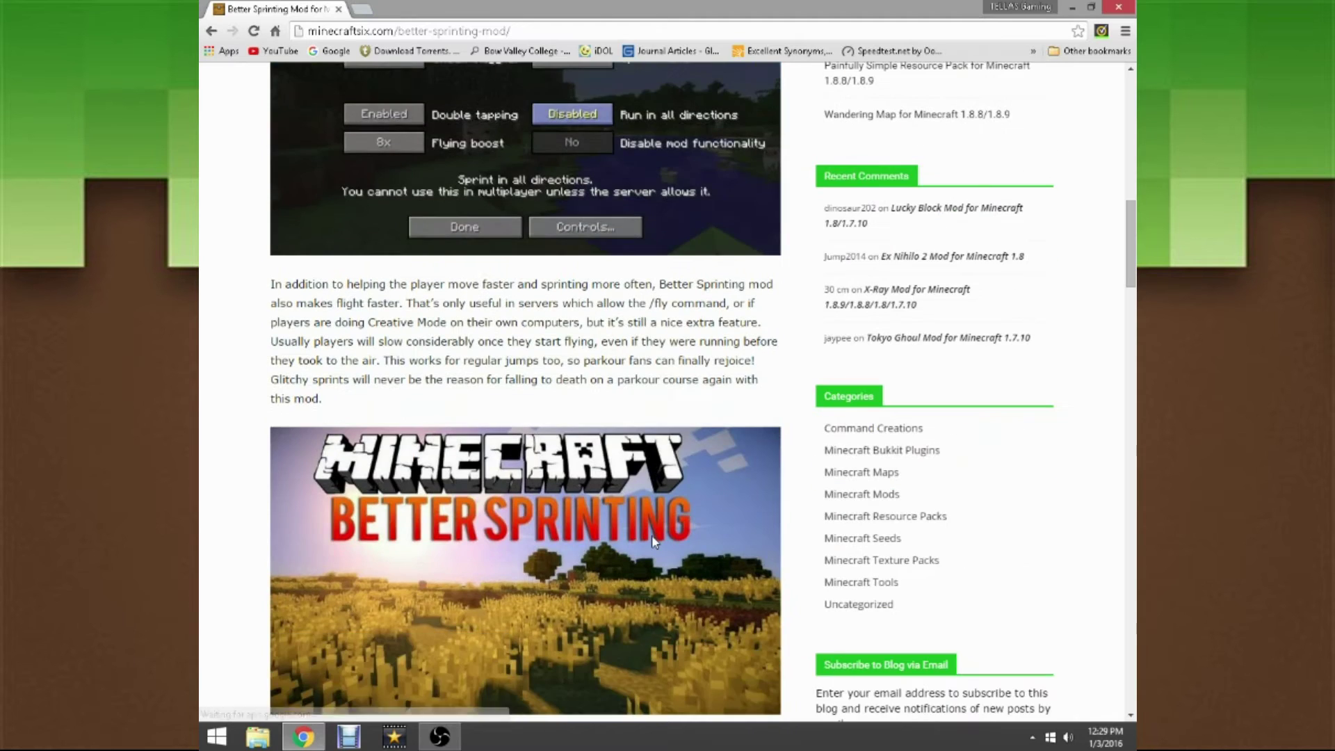
pyautogui.scroll(-10, 654, 542)
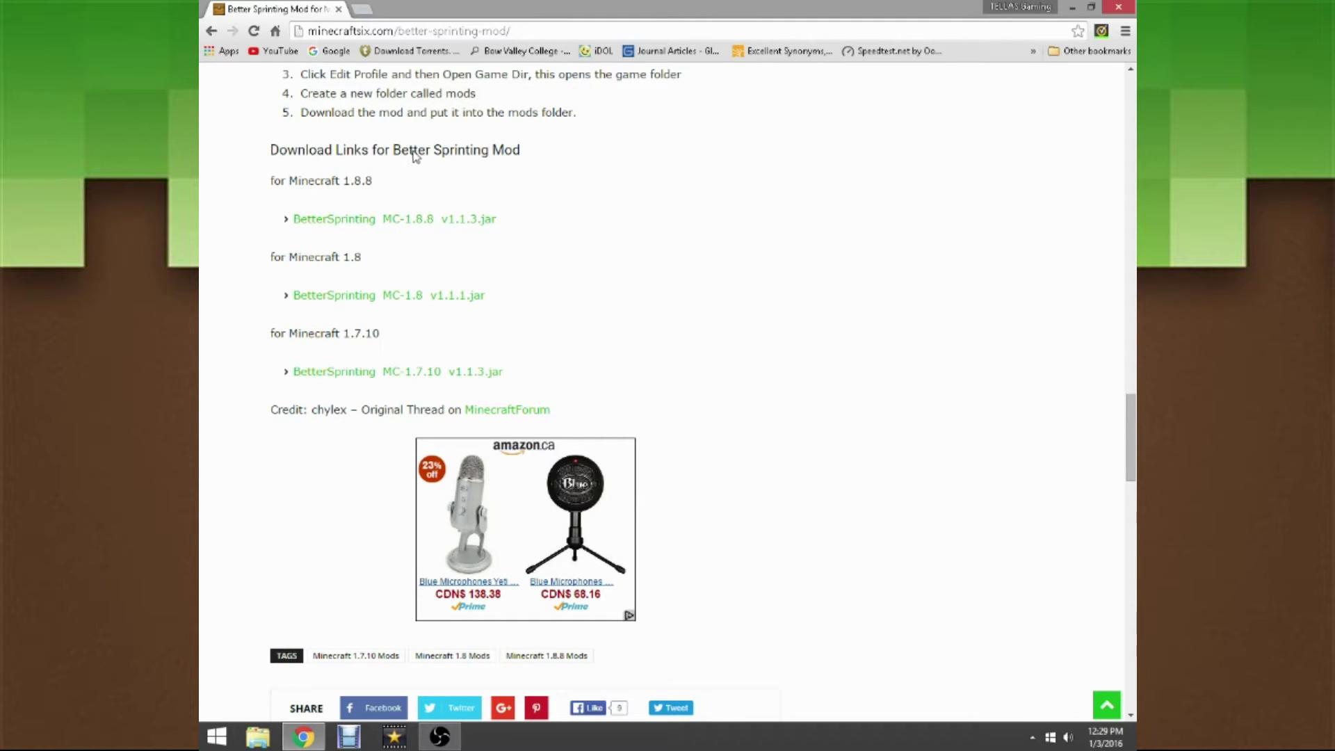
pyautogui.scroll(1, 452, 237)
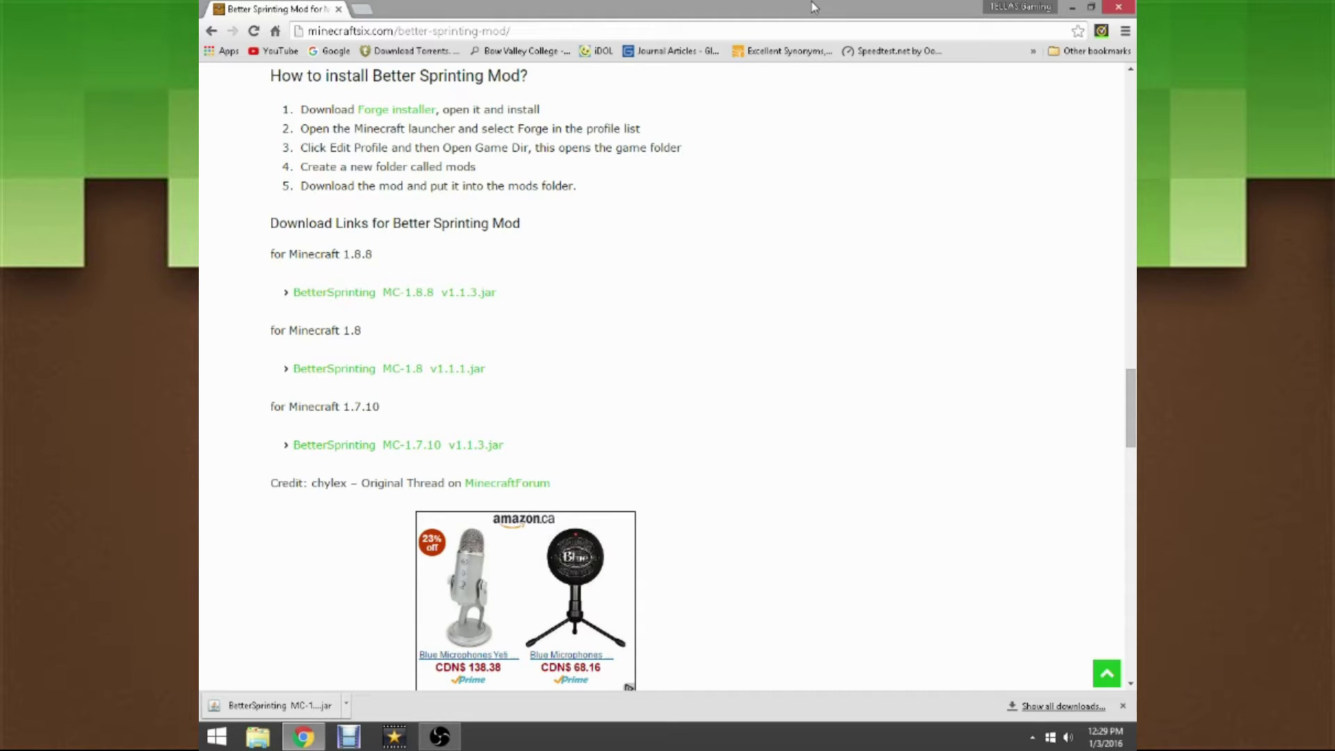
# Step: Place the downloaded BetterSprinting jar file on the desktop and close the browser
pyautogui.moveTo(812, 7); pyautogui.dragTo(745, 149)
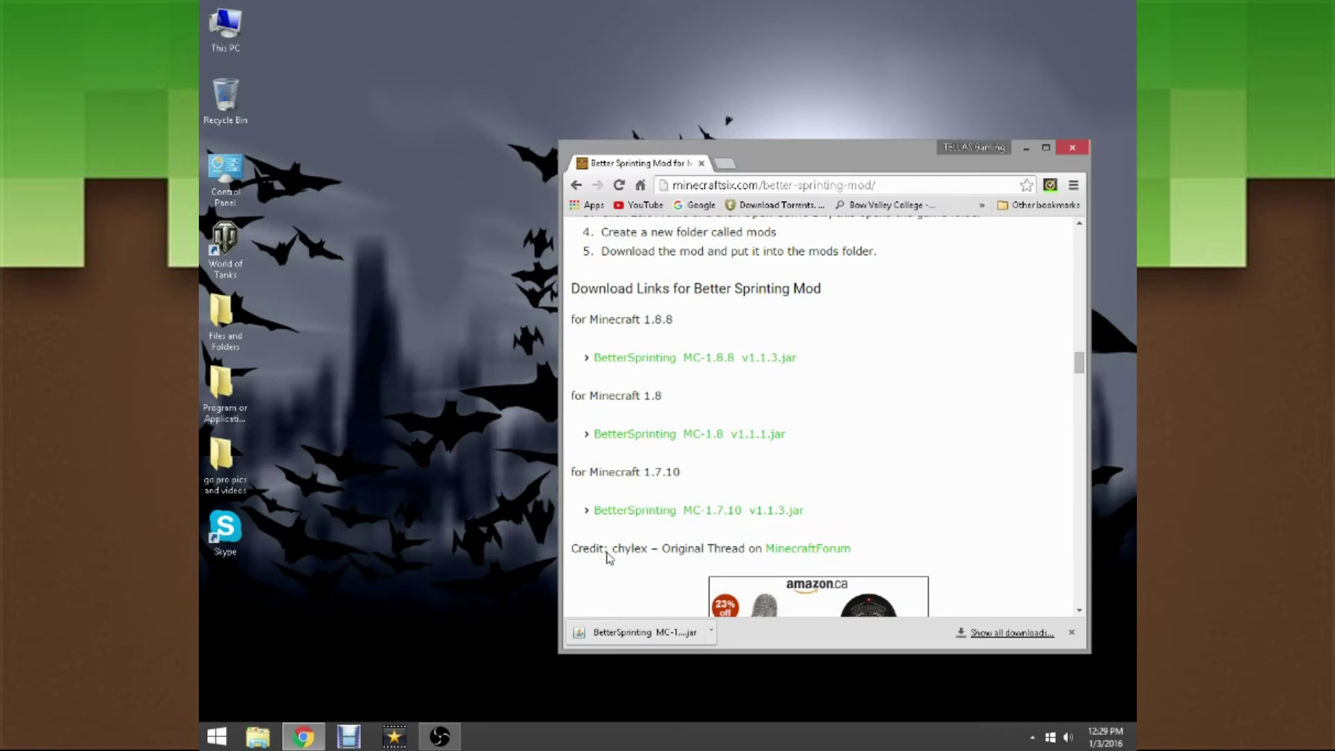
pyautogui.moveTo(650, 636); pyautogui.dragTo(445, 396)
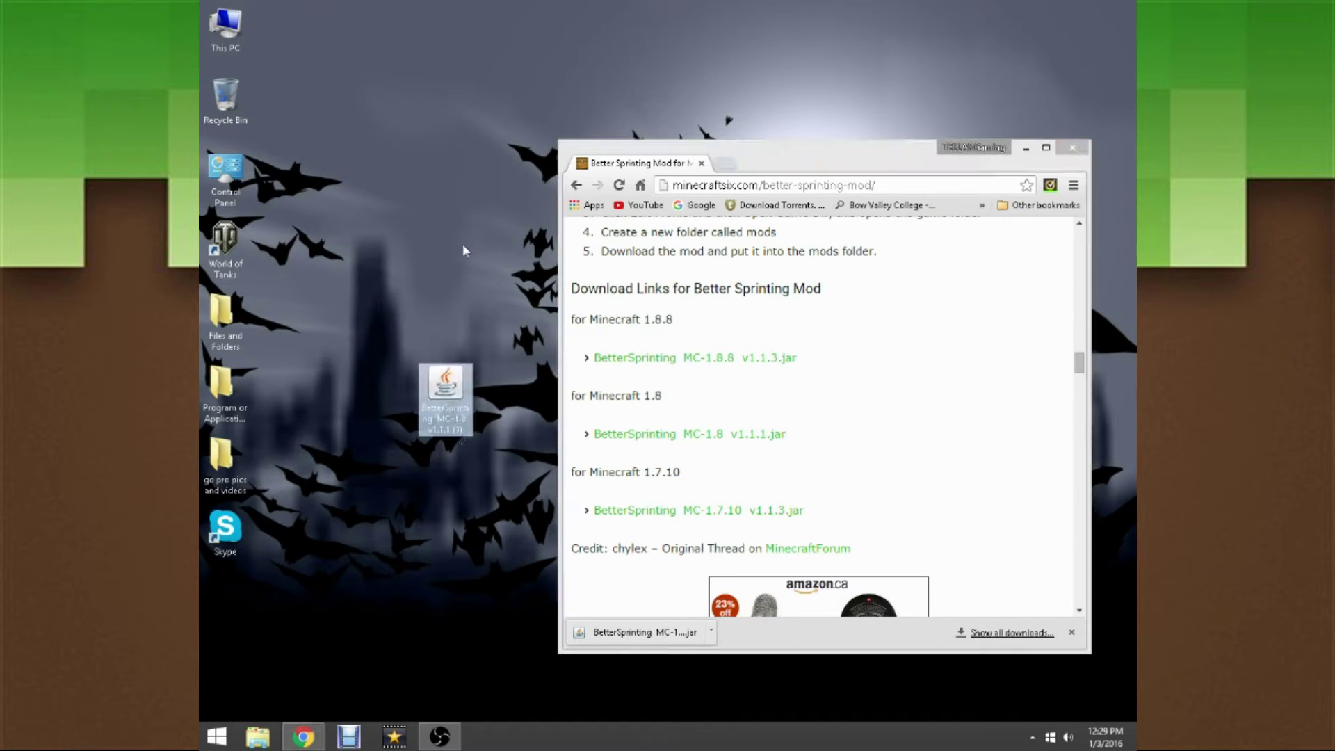
pyautogui.click(1073, 149)
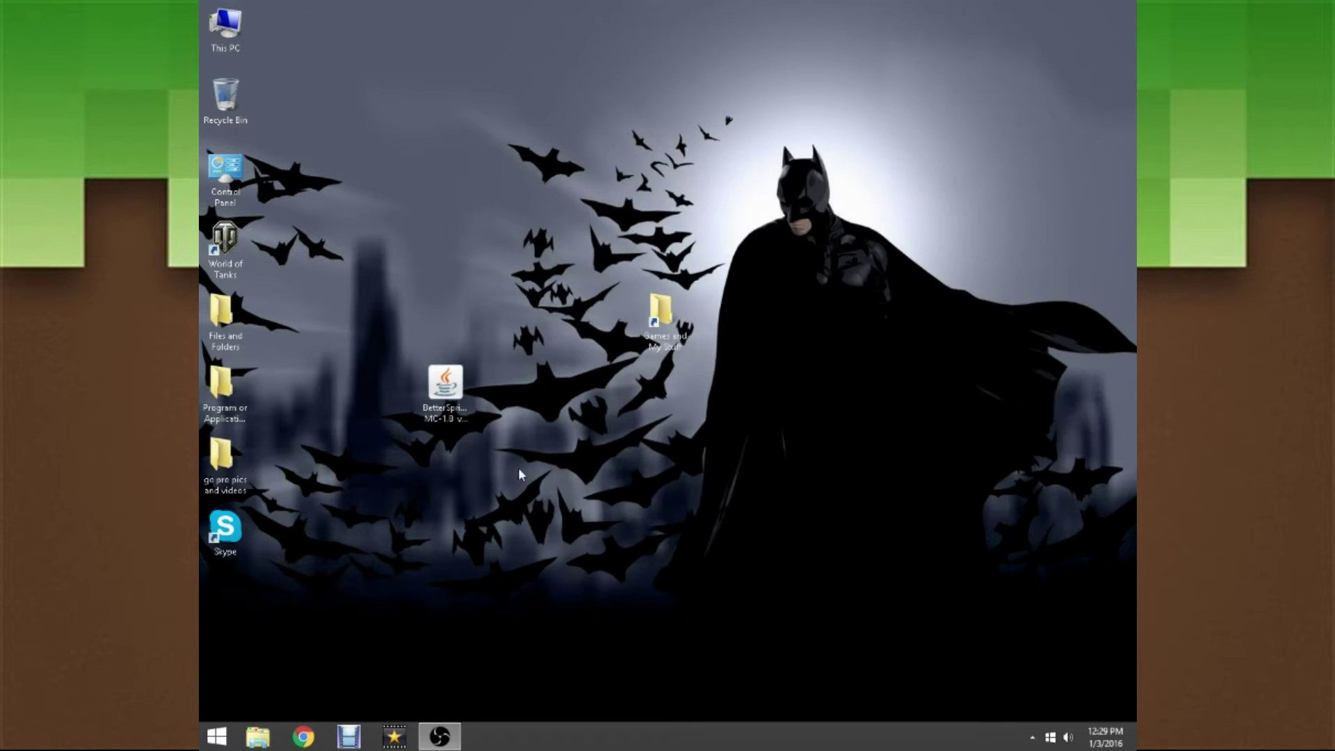
pyautogui.click(445, 383)
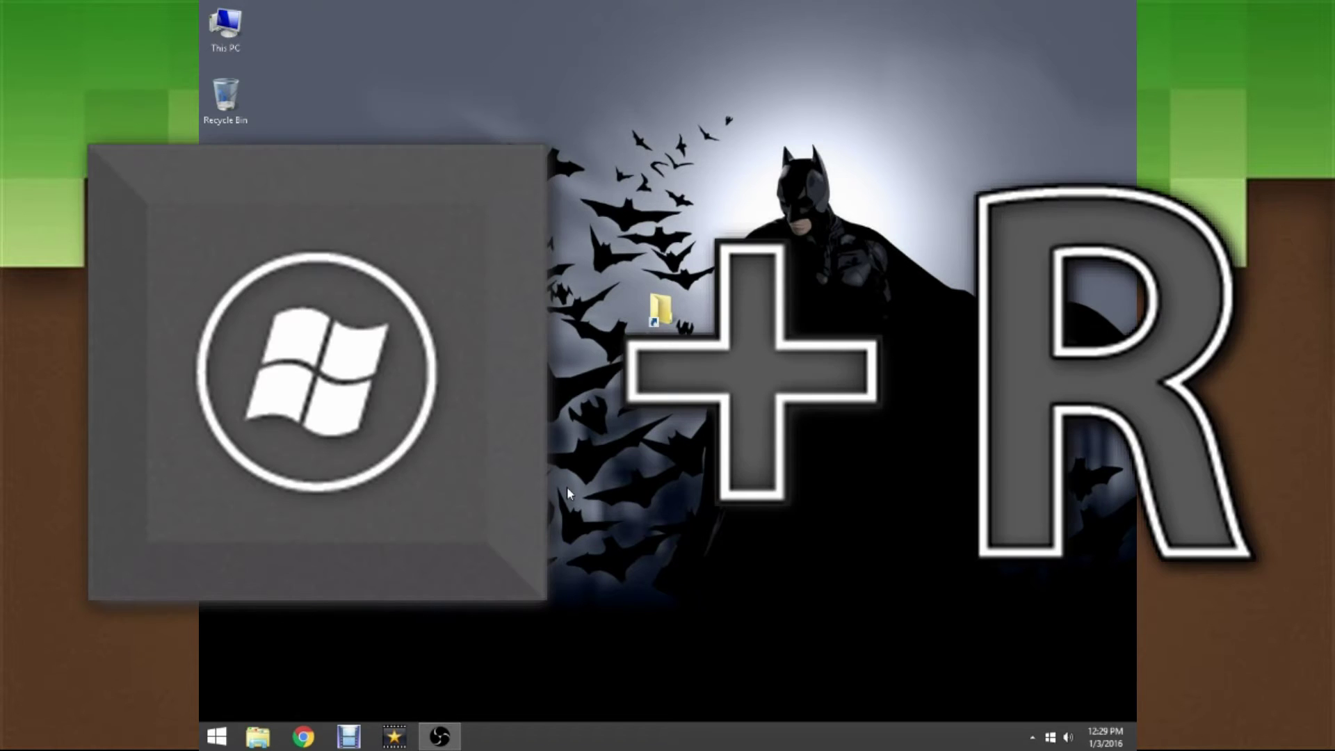
# Step: Open the application data folder by running %appdata% from the Run dialog
pyautogui.press('super+r')
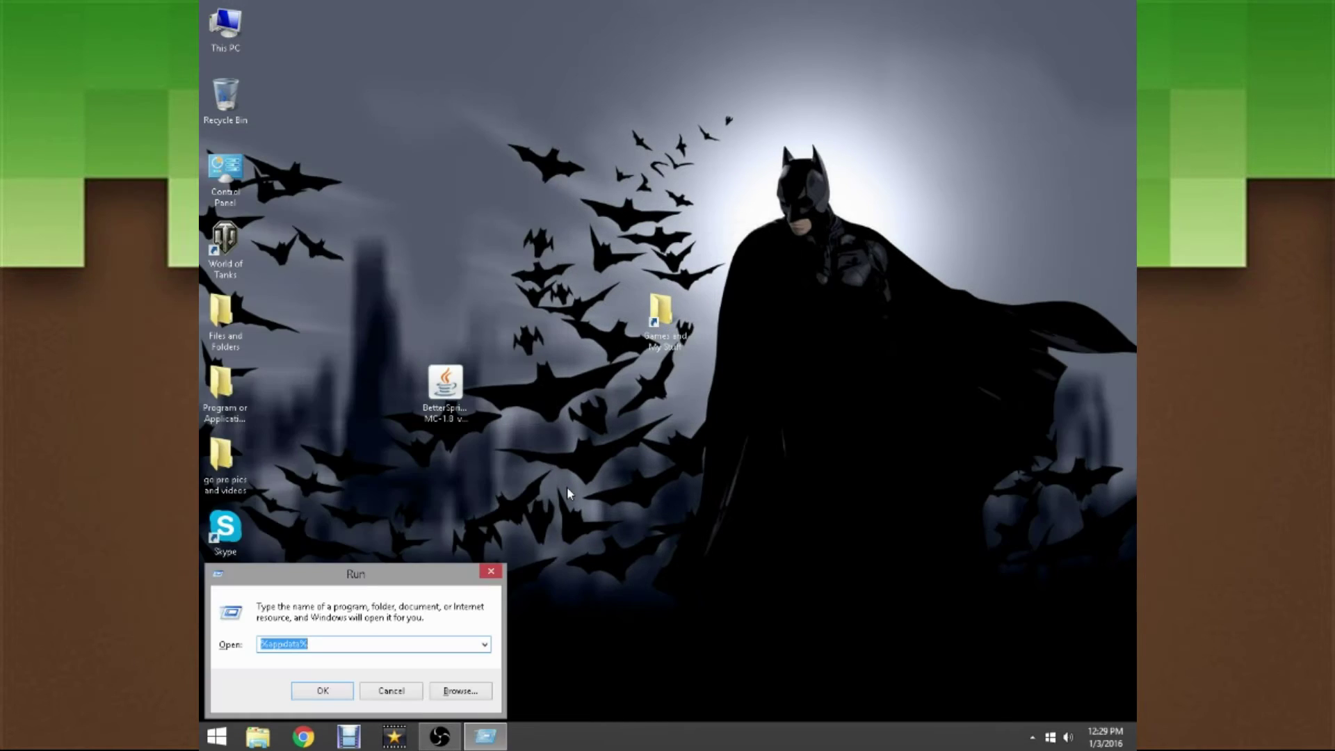
pyautogui.moveTo(422, 579); pyautogui.dragTo(725, 284)
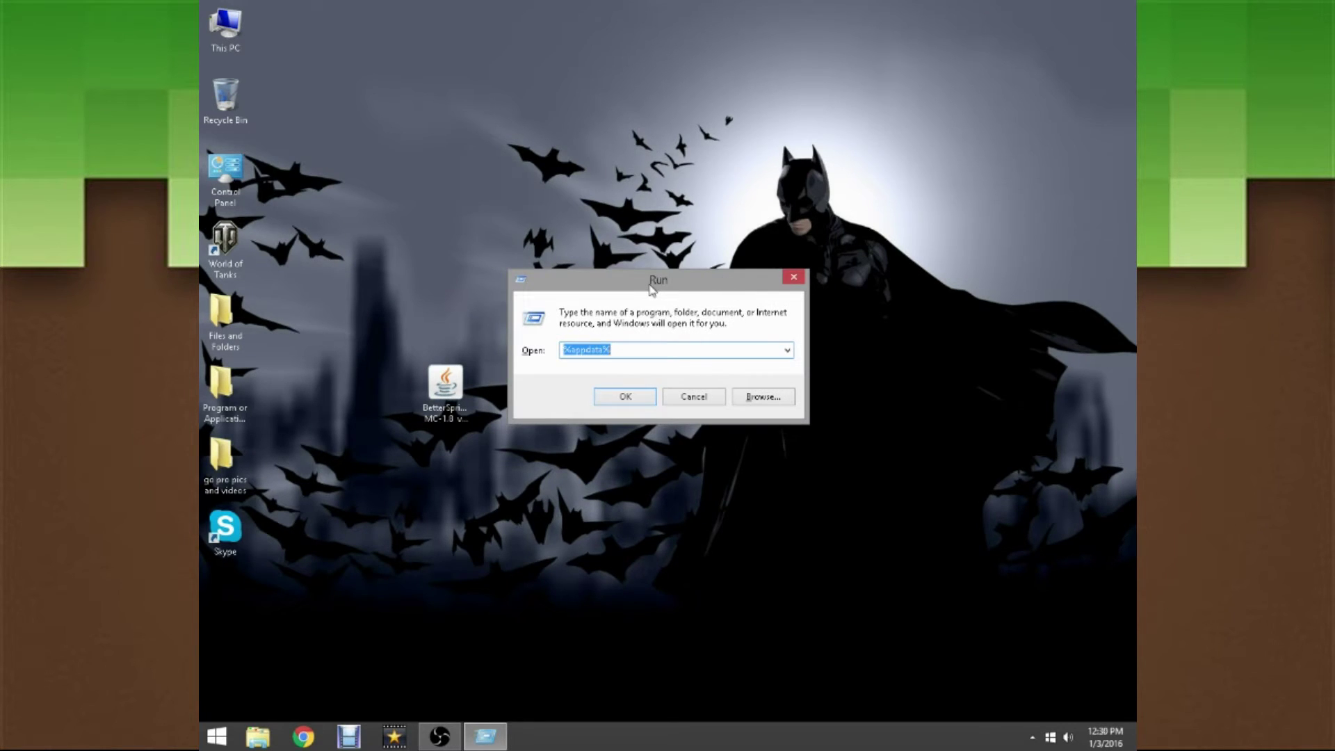
pyautogui.click(658, 348)
pyautogui.press('BackSpace')
pyautogui.press('BackSpace')
pyautogui.press('BackSpace')
pyautogui.press('BackSpace')
pyautogui.press('BackSpace')
pyautogui.press('BackSpace')
pyautogui.press('BackSpace')
pyautogui.press('BackSpace')
pyautogui.press('BackSpace')
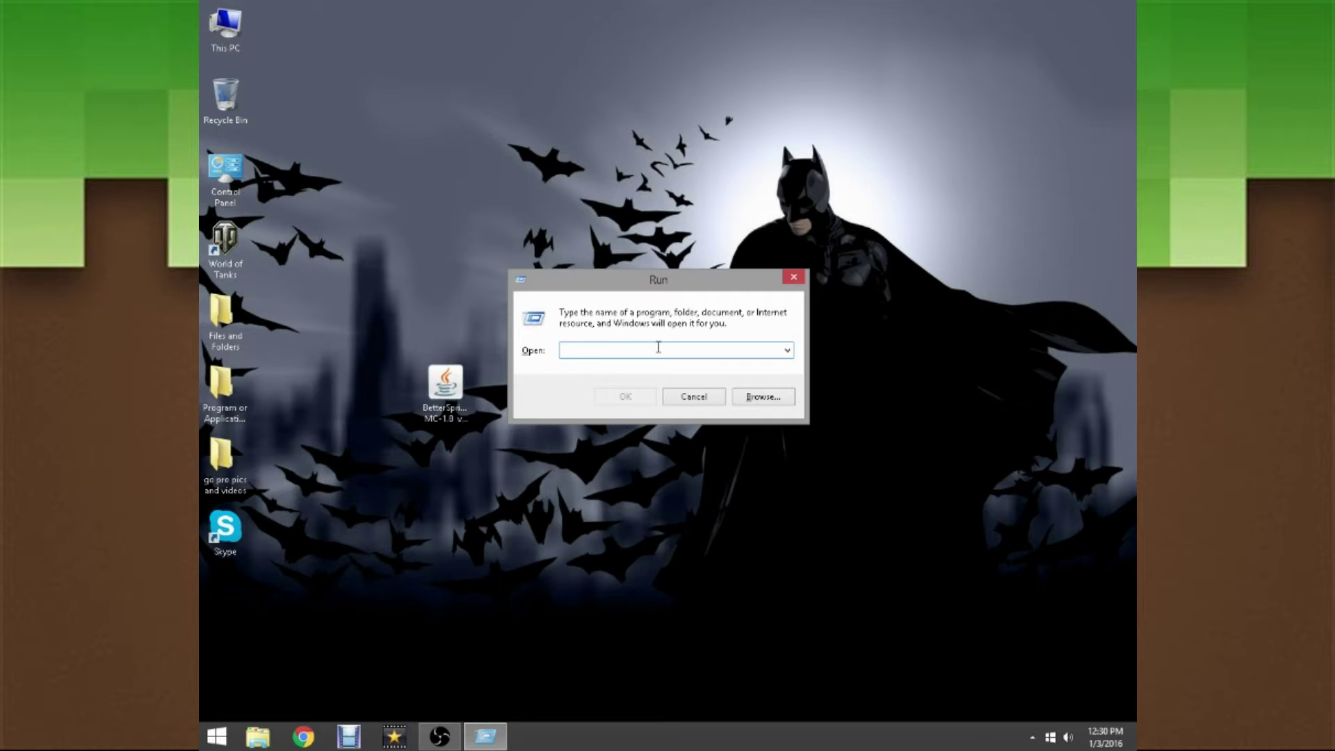
pyautogui.write('%')
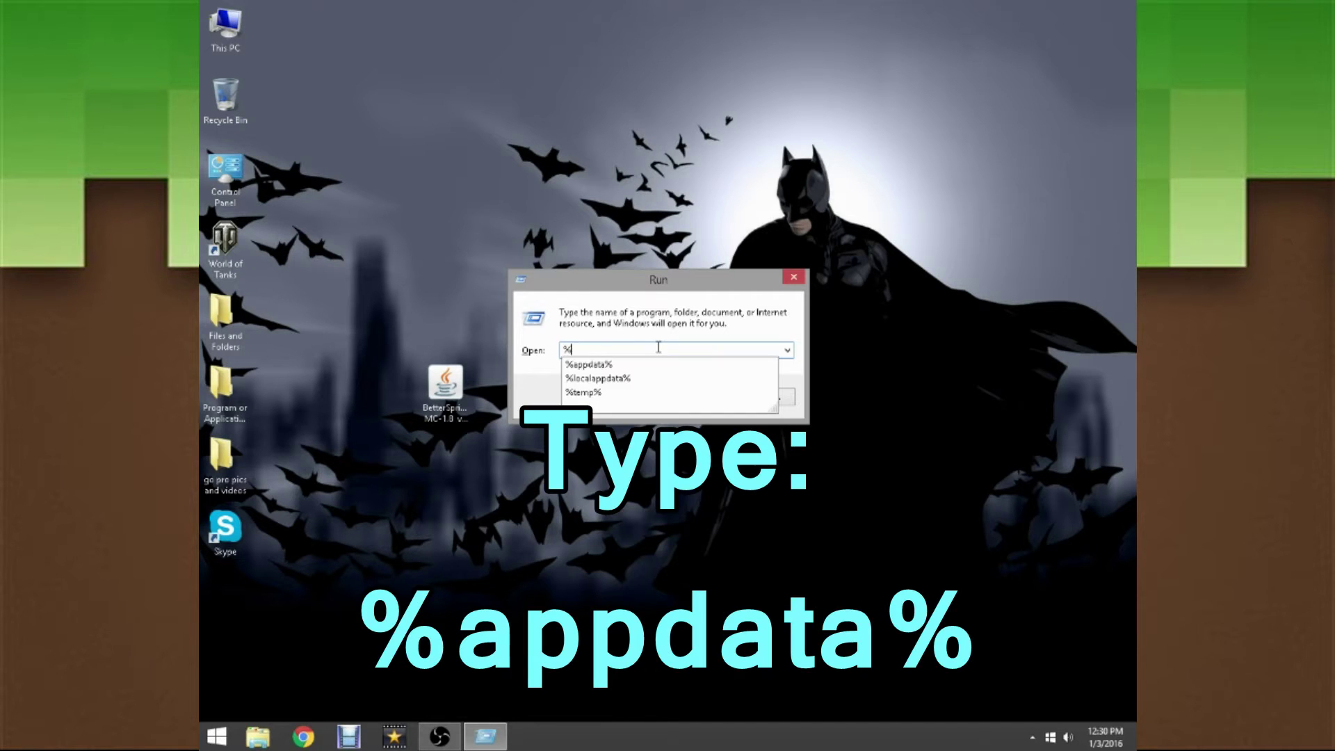
pyautogui.write('appdata')
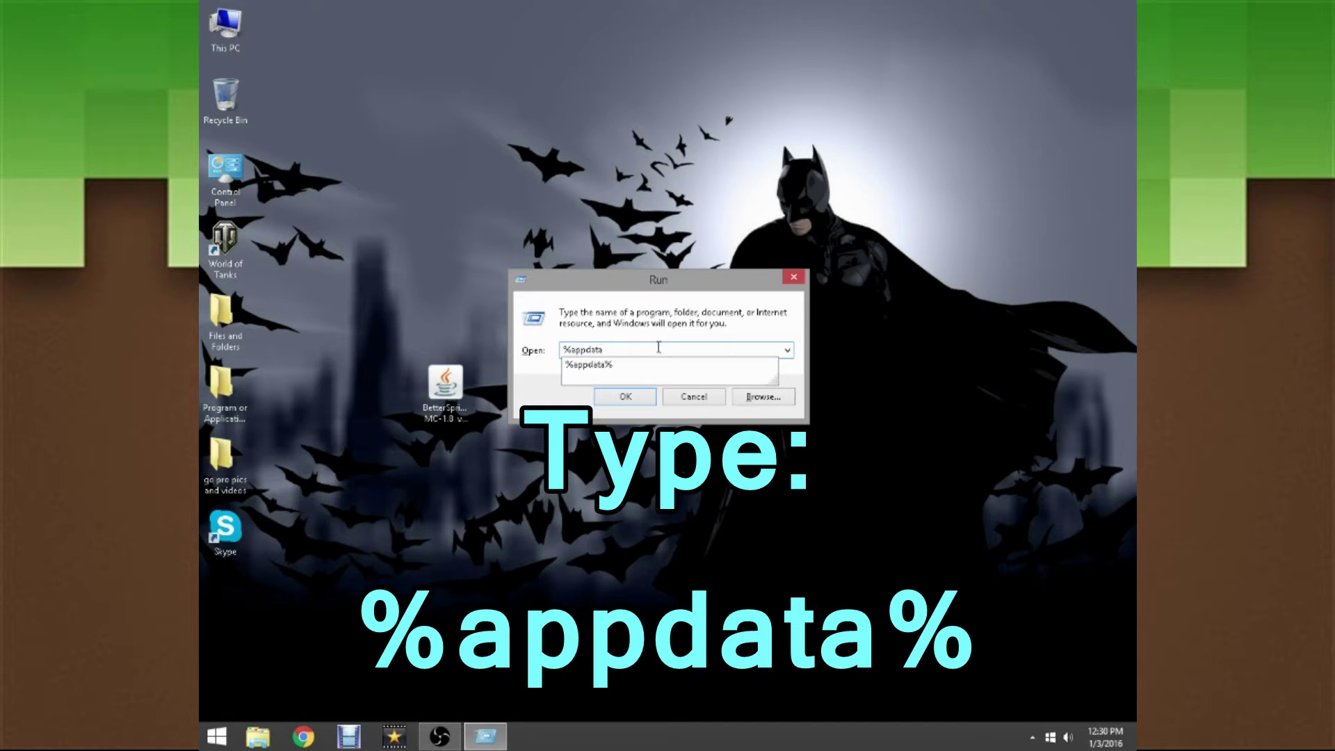
pyautogui.write('%')
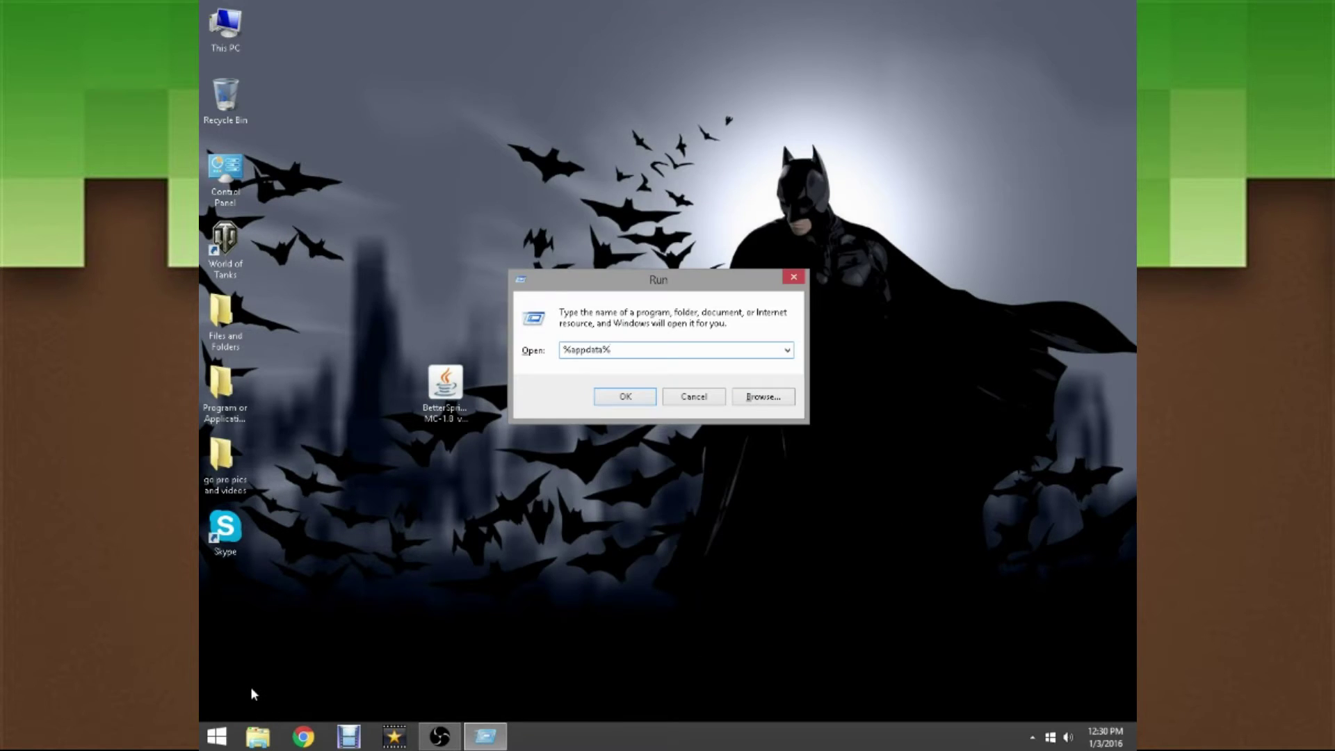
pyautogui.click(640, 397)
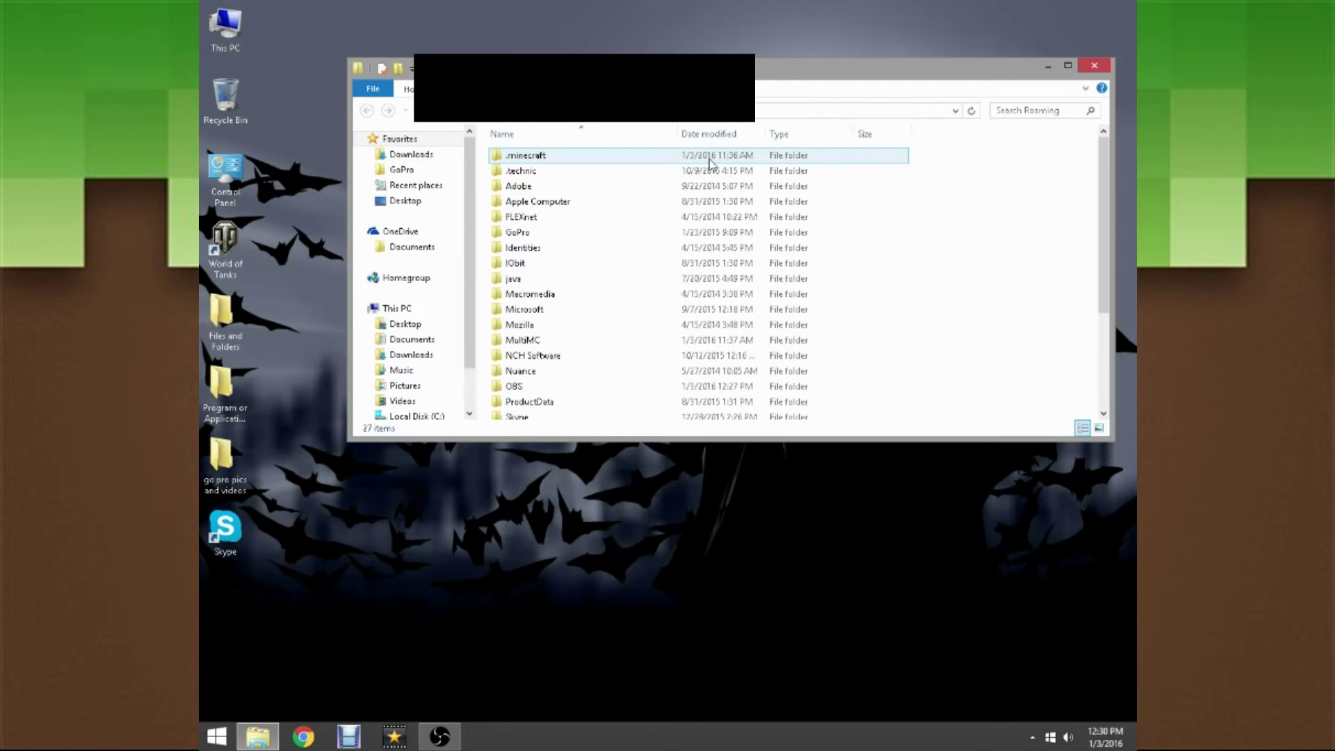
# Step: Open the mods folder inside the .minecraft folder
pyautogui.doubleClick(716, 155)
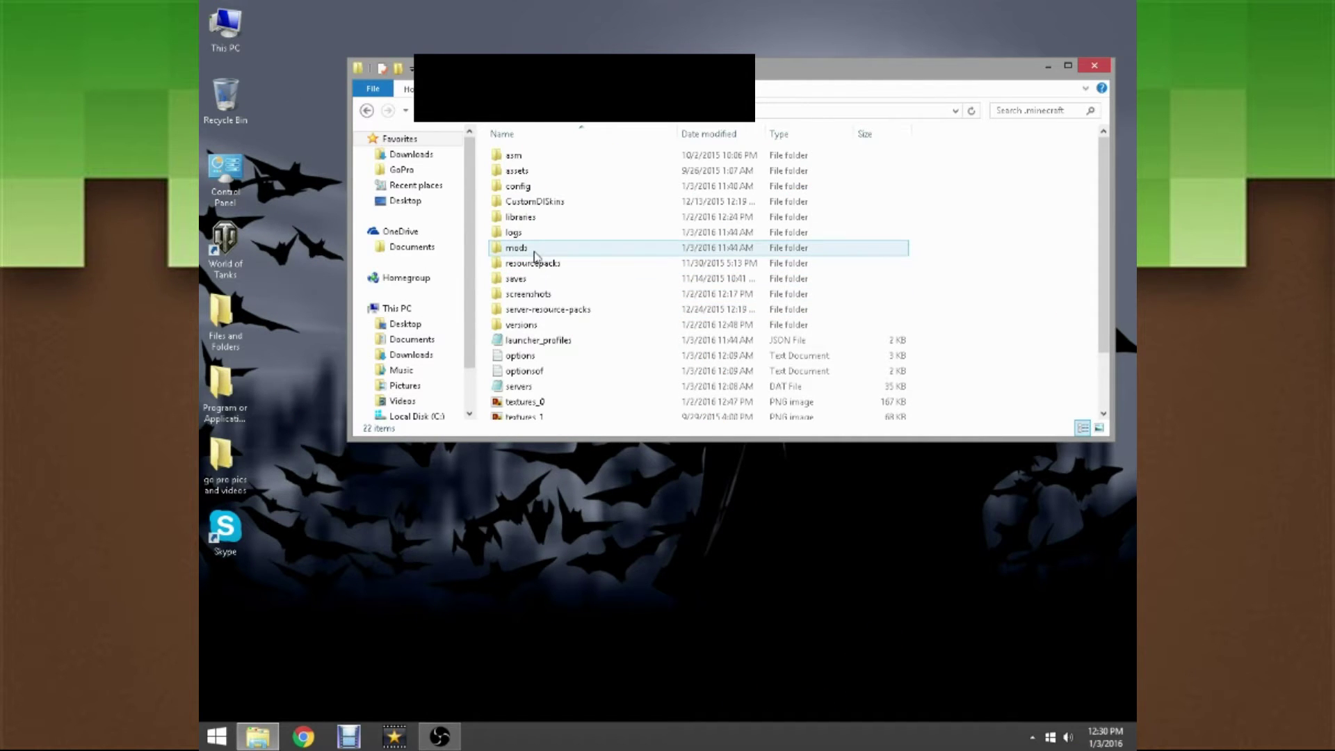
pyautogui.doubleClick(518, 248)
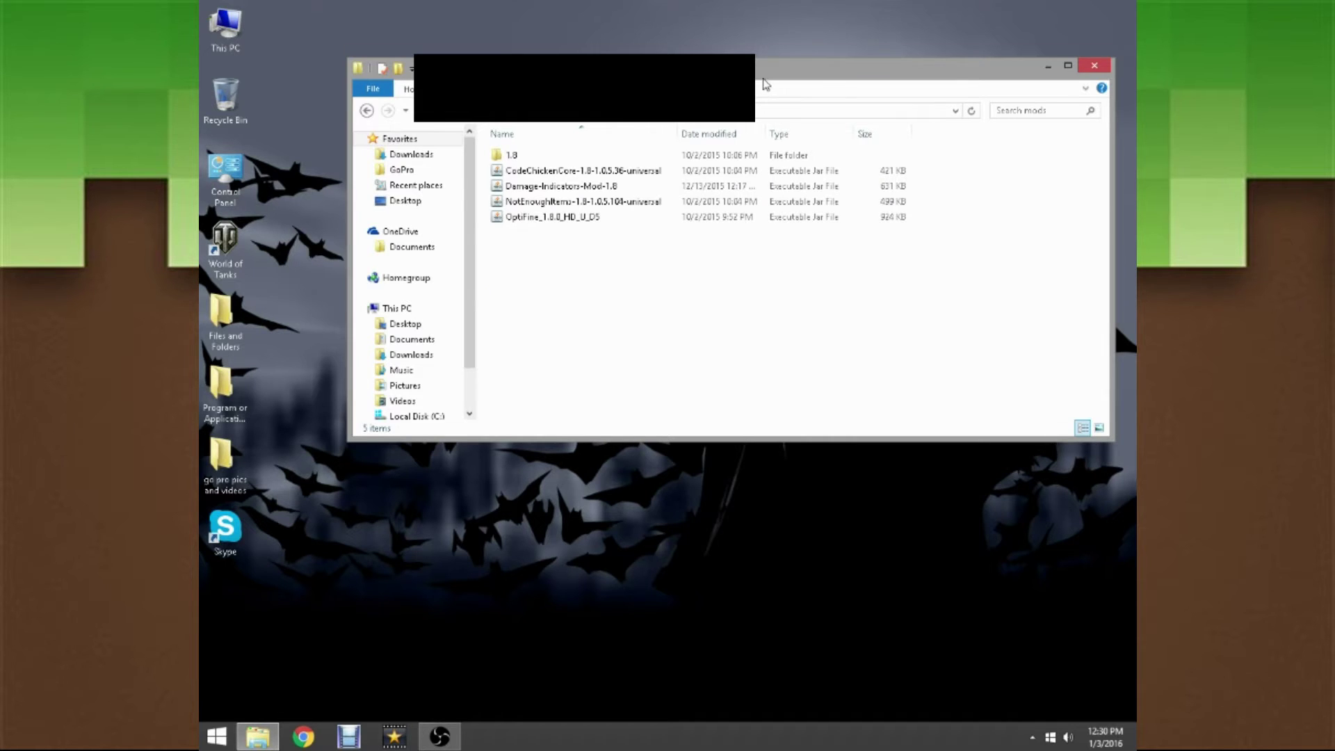
pyautogui.moveTo(763, 78); pyautogui.dragTo(760, 41)
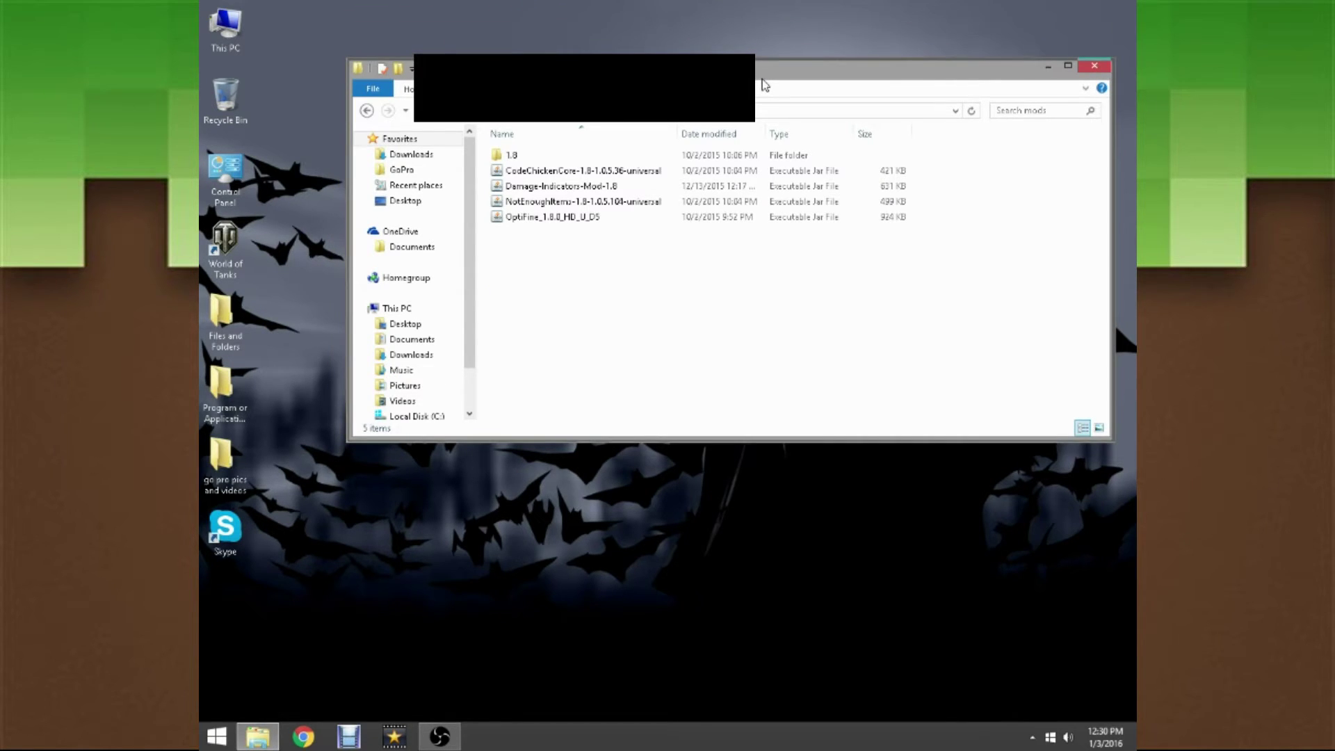
pyautogui.moveTo(763, 80); pyautogui.dragTo(762, 78)
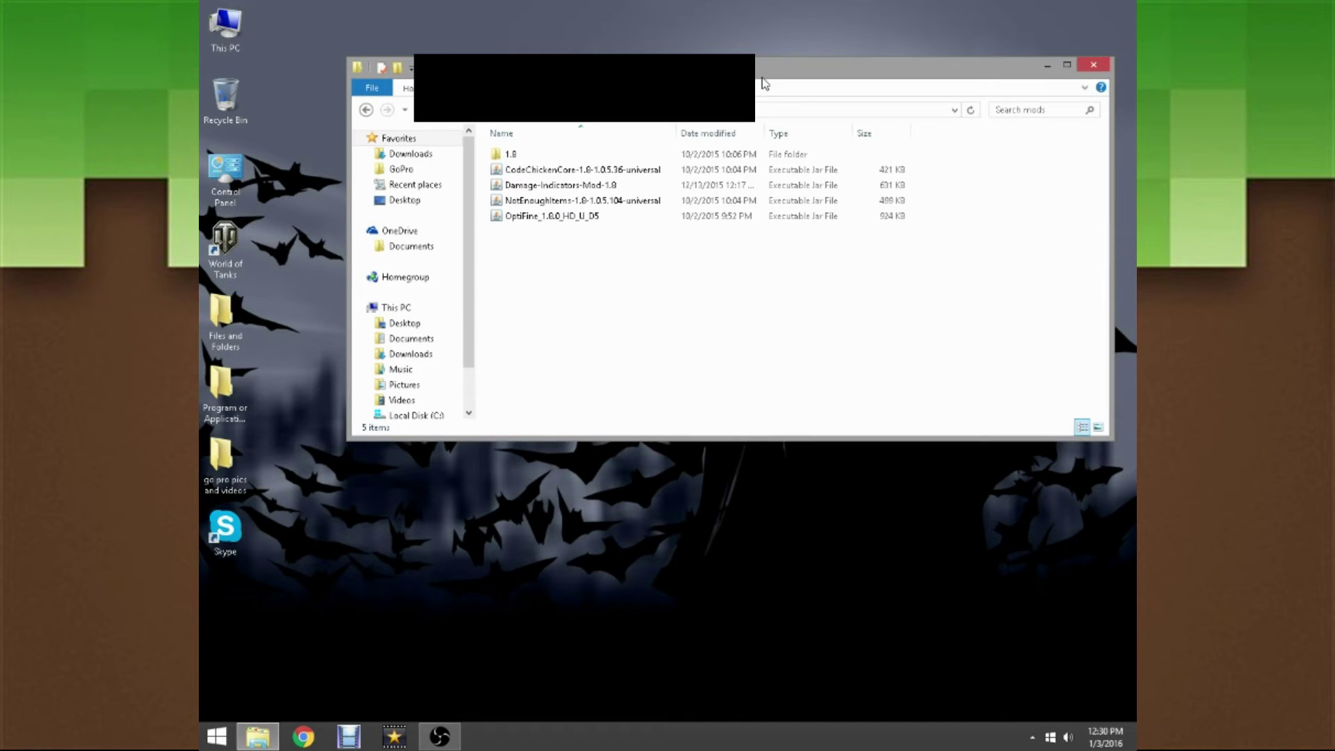
# Step: Move the BetterSprinting jar file from the desktop into the mods folder and close the folder window
pyautogui.click(437, 599)
pyautogui.moveTo(738, 70); pyautogui.dragTo(714, 411)
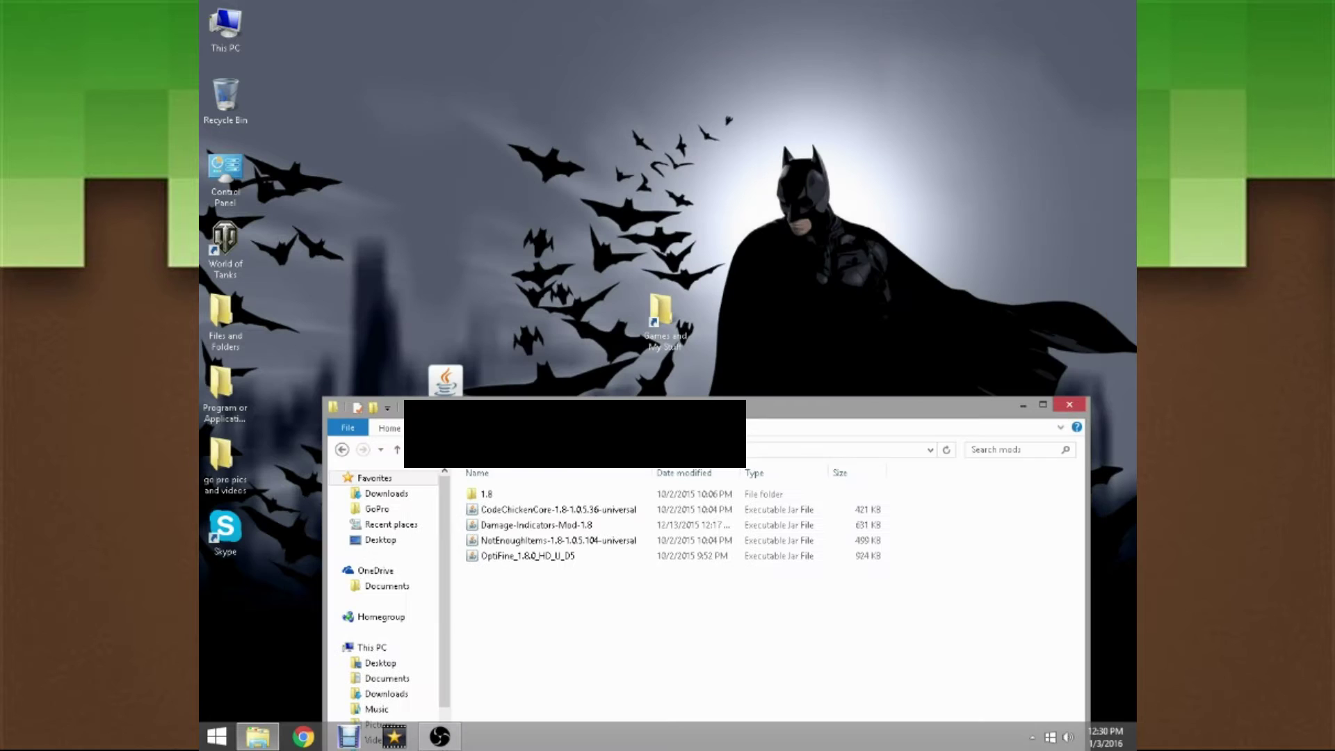
pyautogui.moveTo(448, 379); pyautogui.dragTo(612, 652)
pyautogui.click(686, 635)
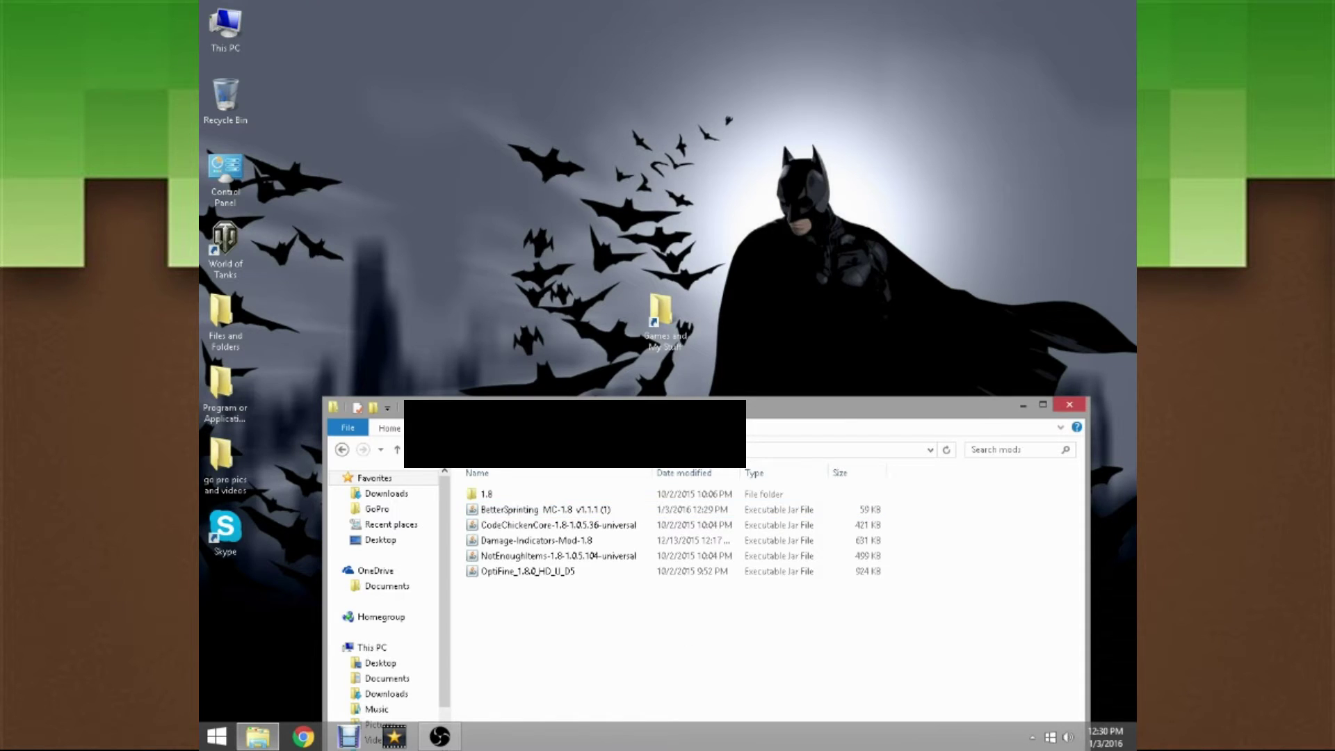
pyautogui.click(1070, 410)
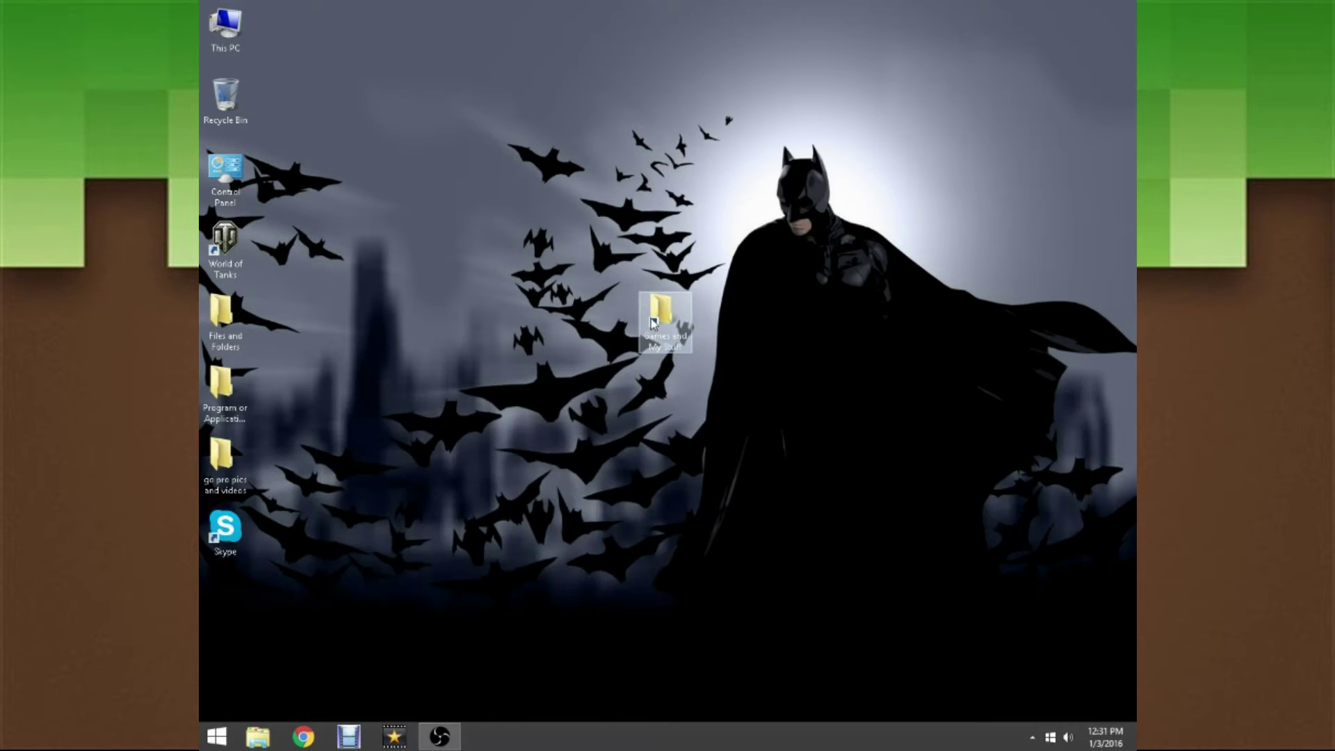
# Step: Open the Minecraft launcher from the Games folder and start the game with the Forge profile
pyautogui.doubleClick(654, 323)
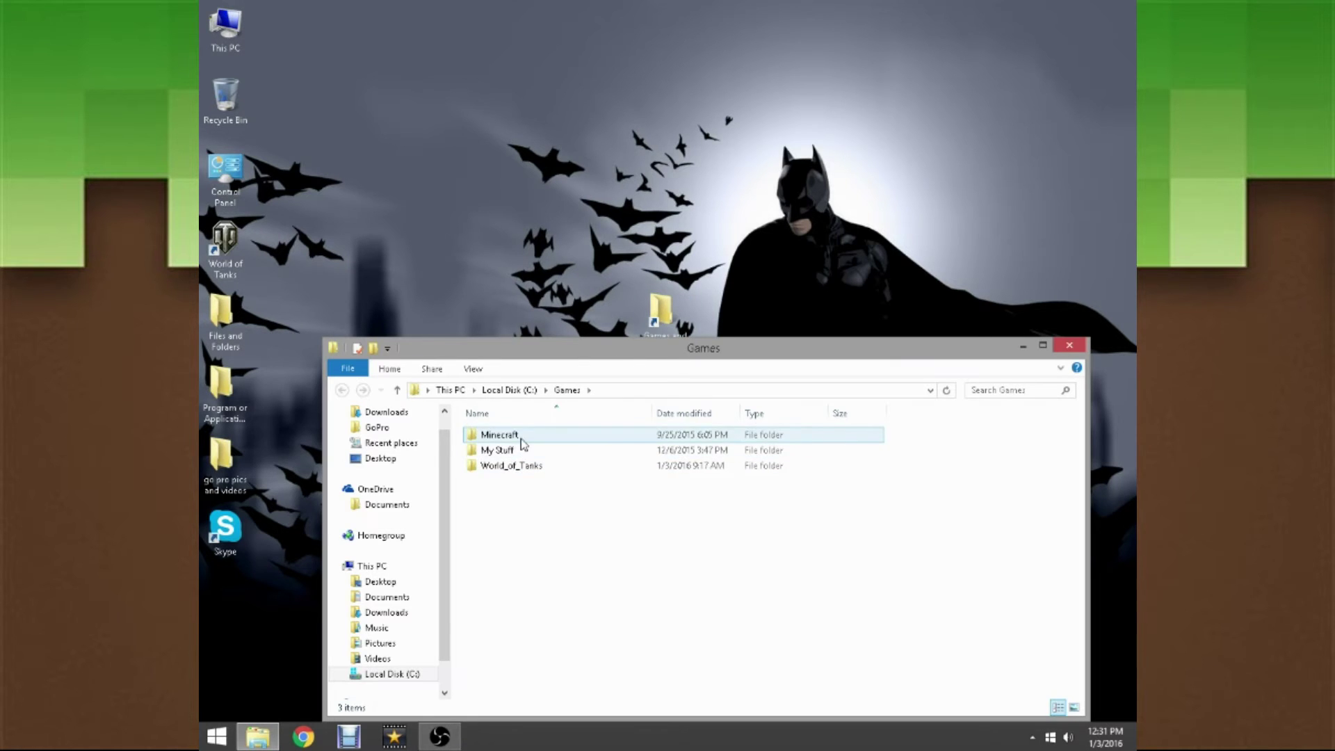
pyautogui.doubleClick(523, 435)
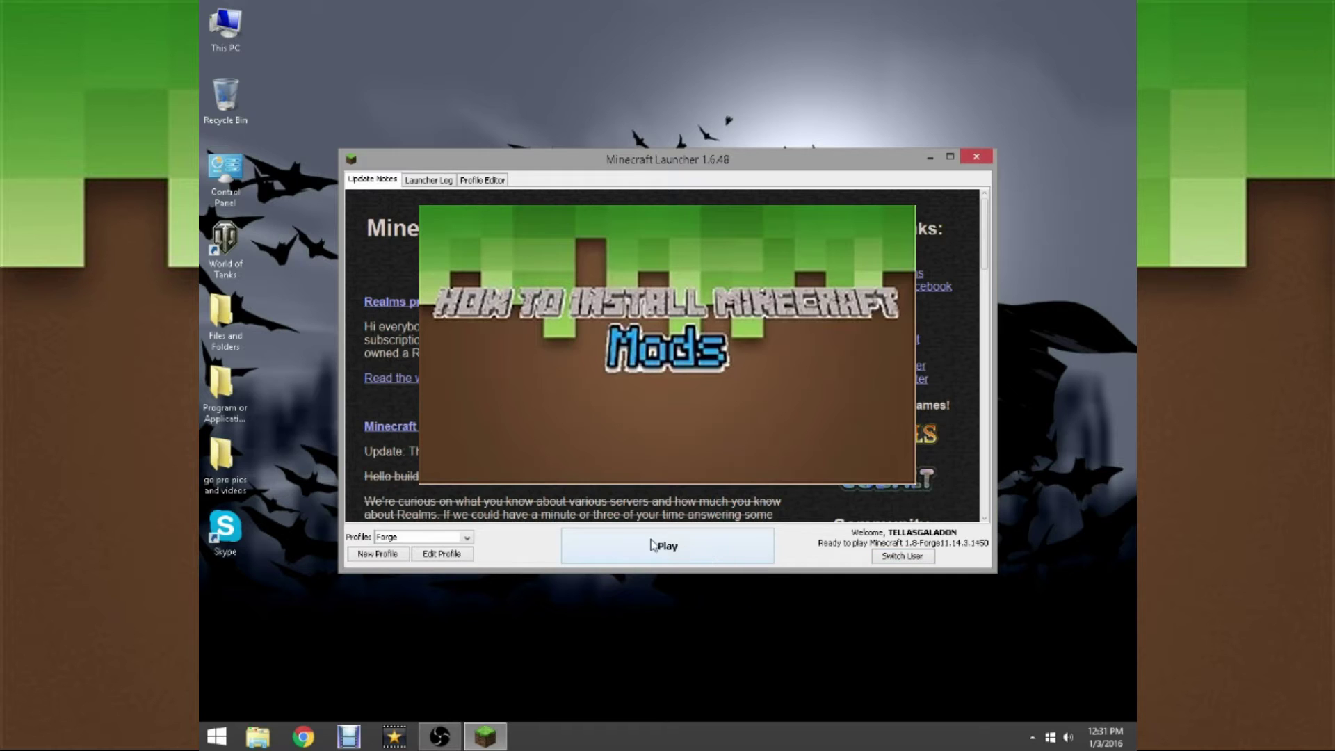
pyautogui.click(659, 549)
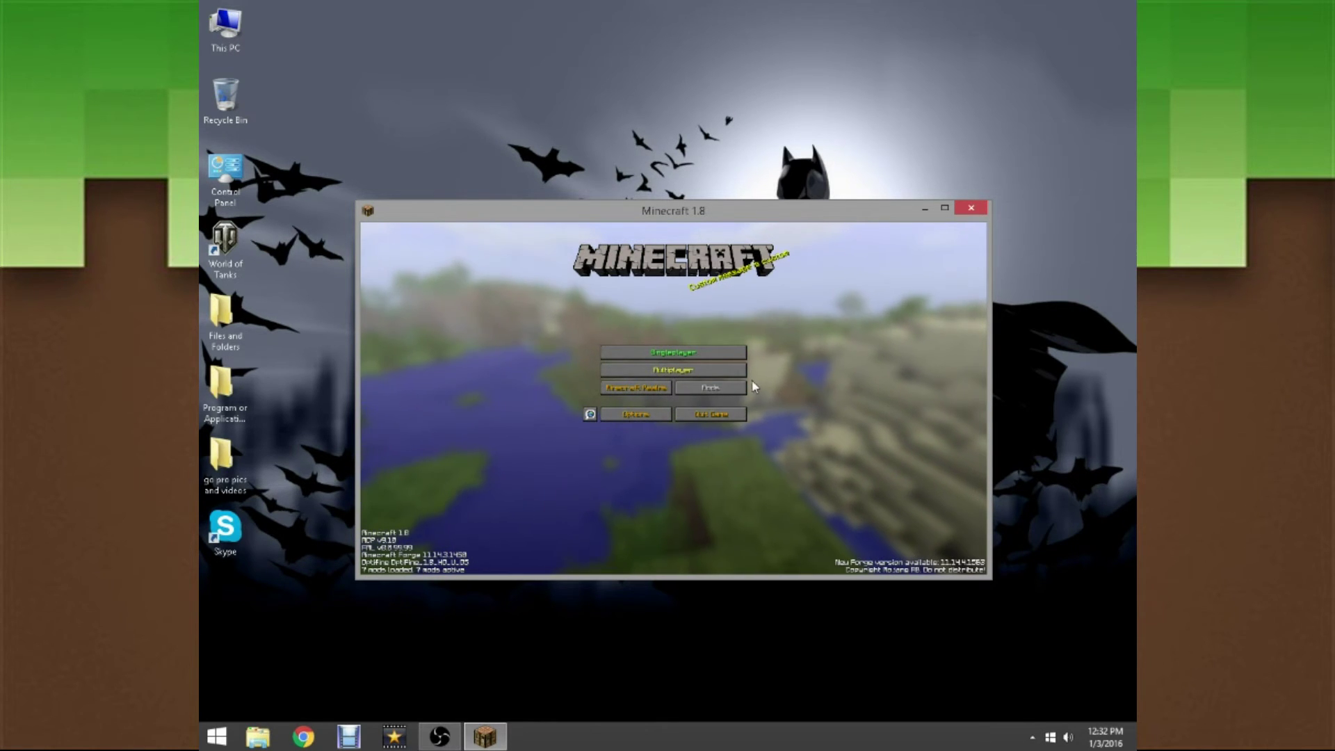
# Step: Open the game's mod list and view the details of the installed mods
pyautogui.click(730, 386)
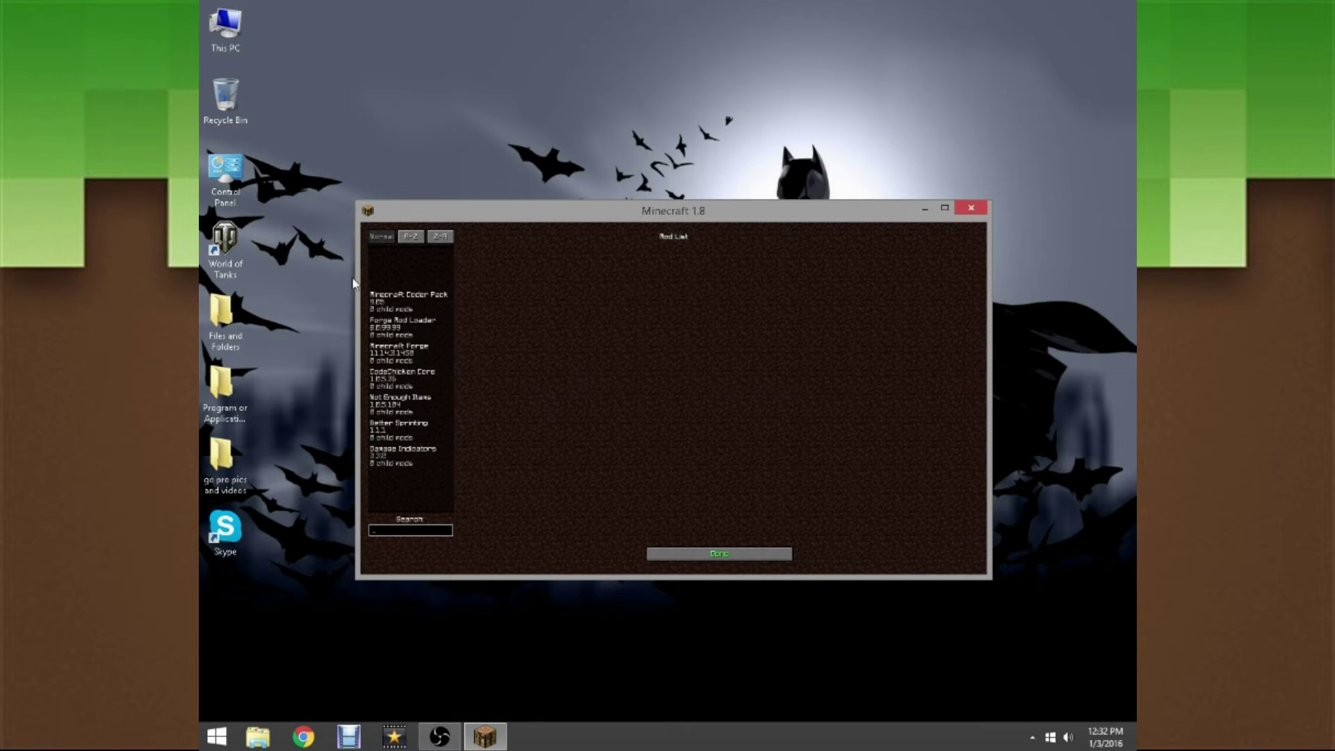
pyautogui.click(416, 297)
pyautogui.click(425, 354)
pyautogui.click(425, 405)
pyautogui.click(422, 431)
pyautogui.click(419, 462)
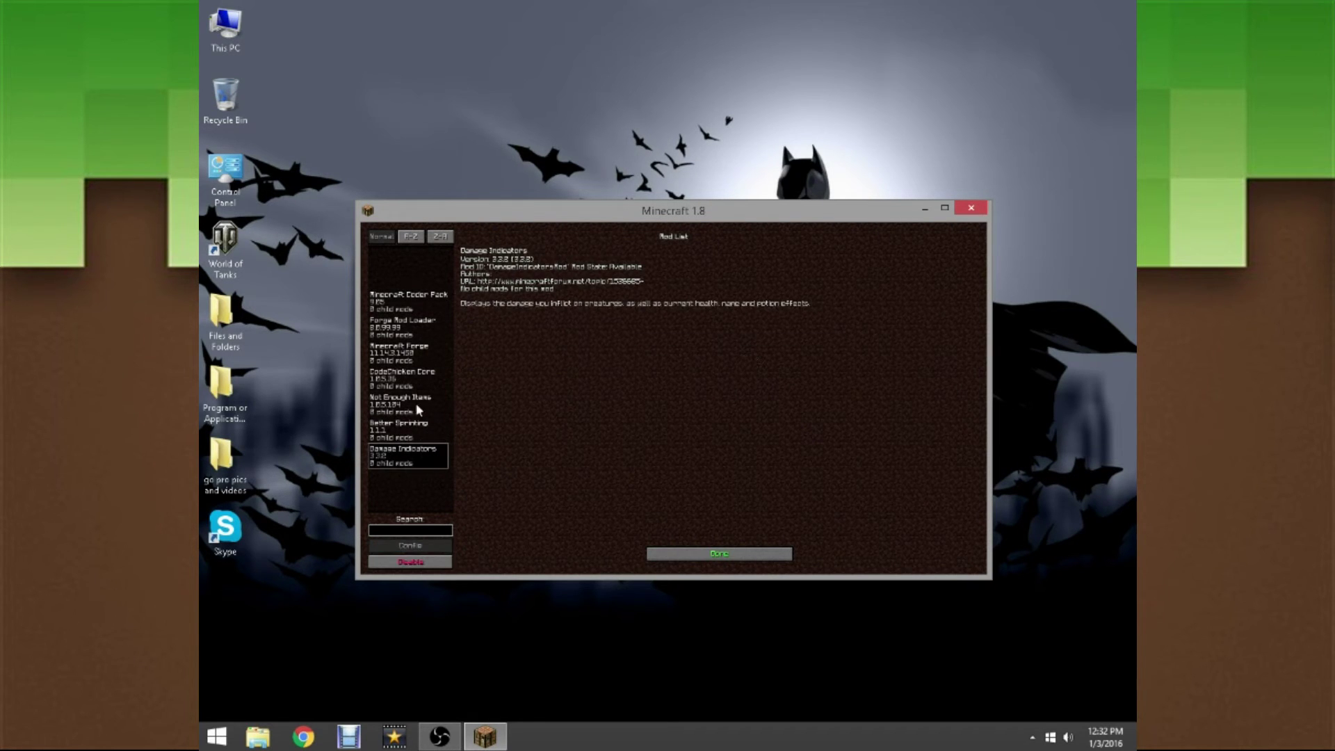
pyautogui.click(418, 353)
pyautogui.click(422, 299)
# Step: Select Better Sprinting in the mod list and open its configuration settings
pyautogui.click(428, 430)
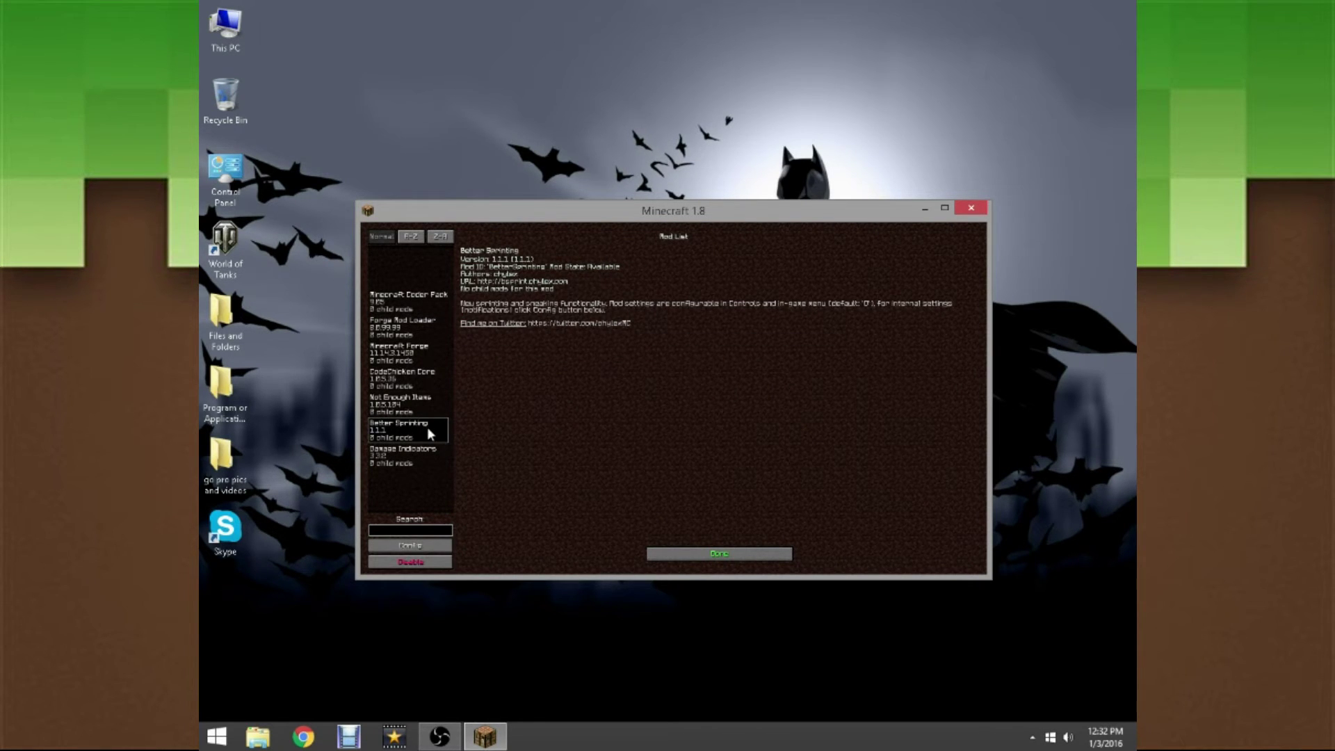
pyautogui.click(412, 546)
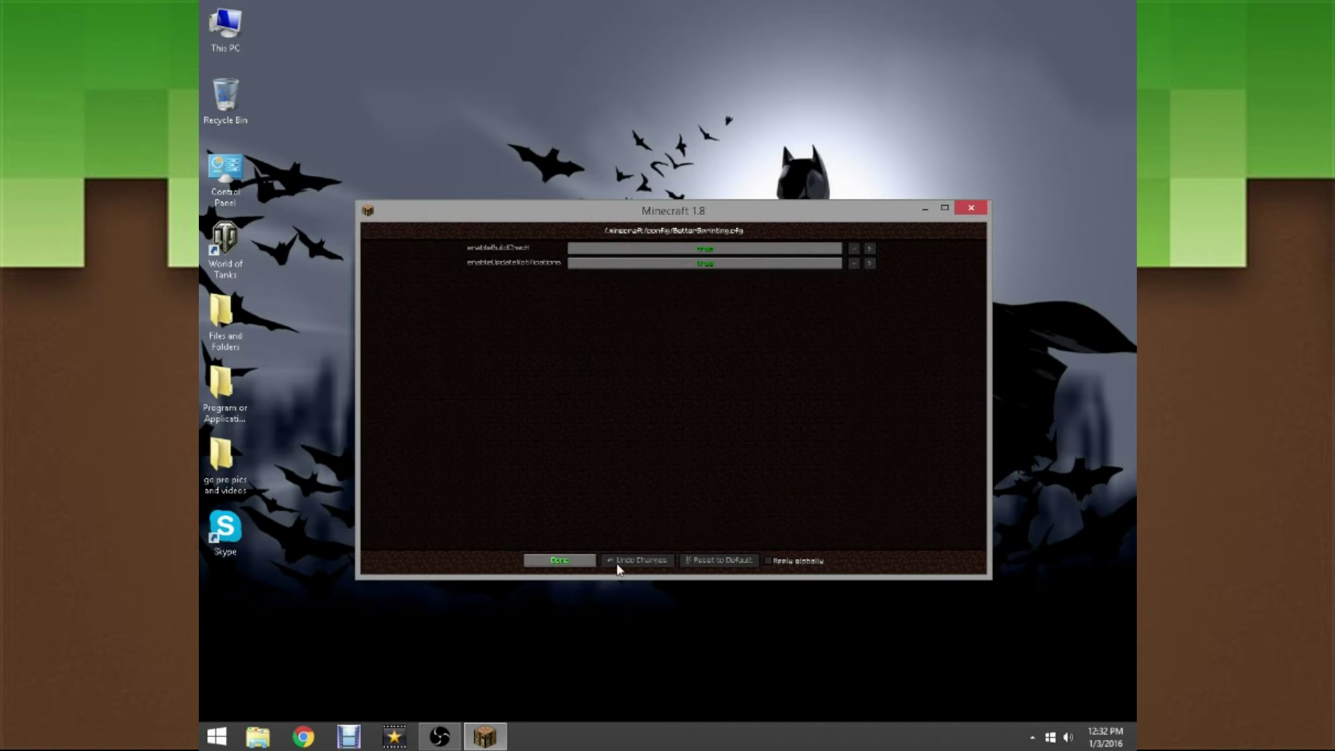
# Step: Return from the mod settings to the main menu and load the first singleplayer world
pyautogui.click(577, 561)
pyautogui.click(692, 554)
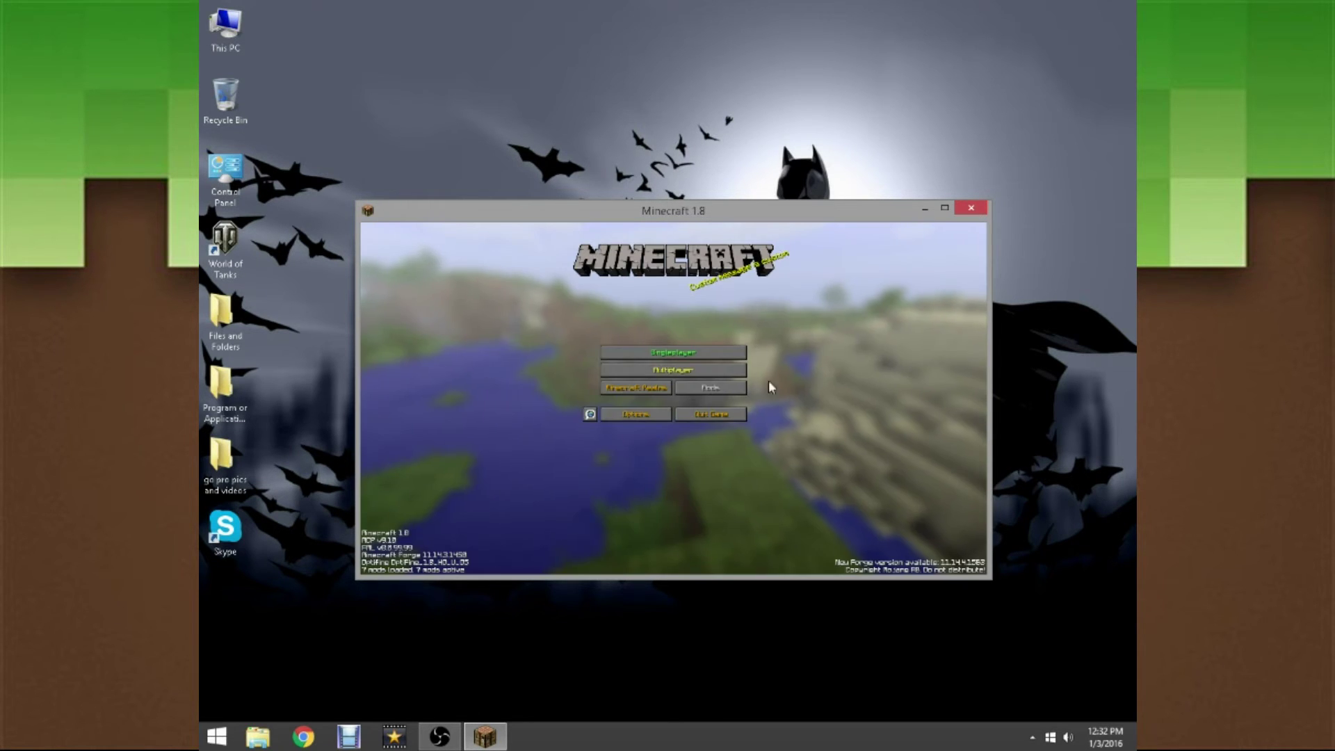
pyautogui.click(699, 353)
pyautogui.click(707, 259)
pyautogui.click(707, 259)
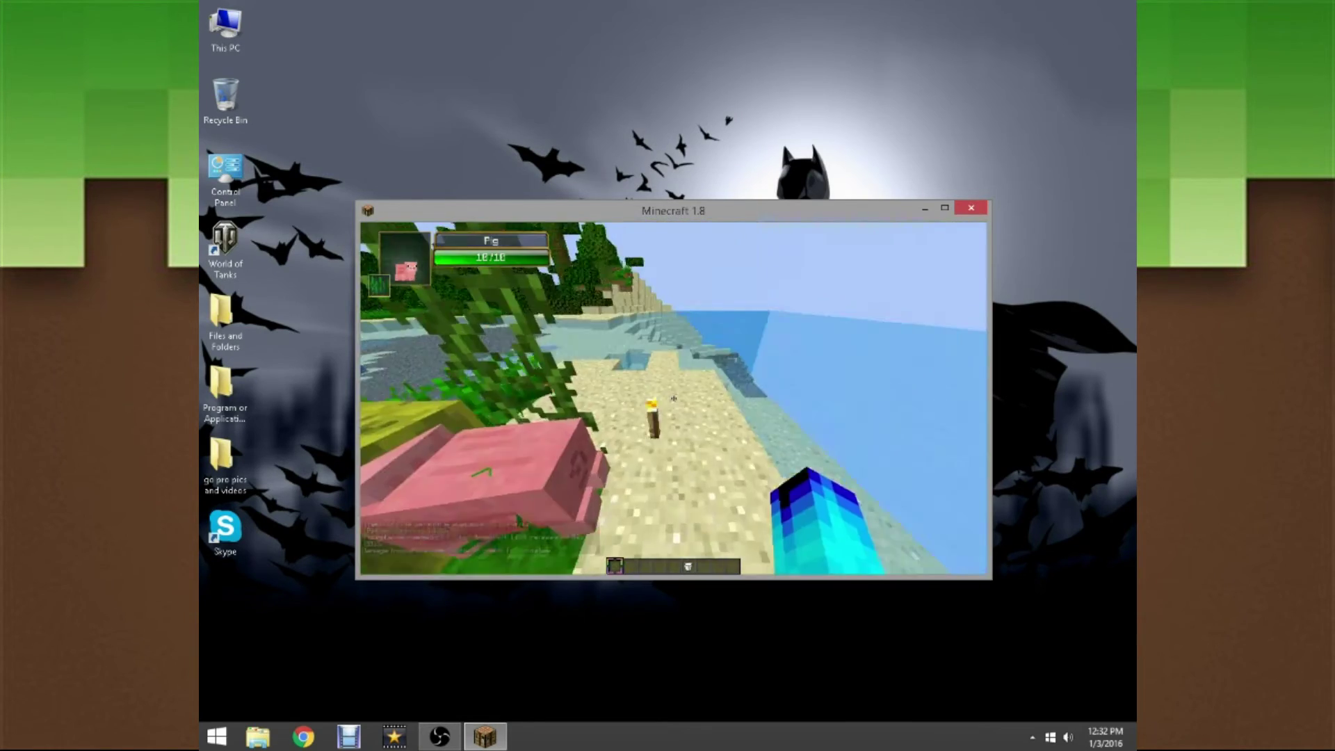
pyautogui.press('w')
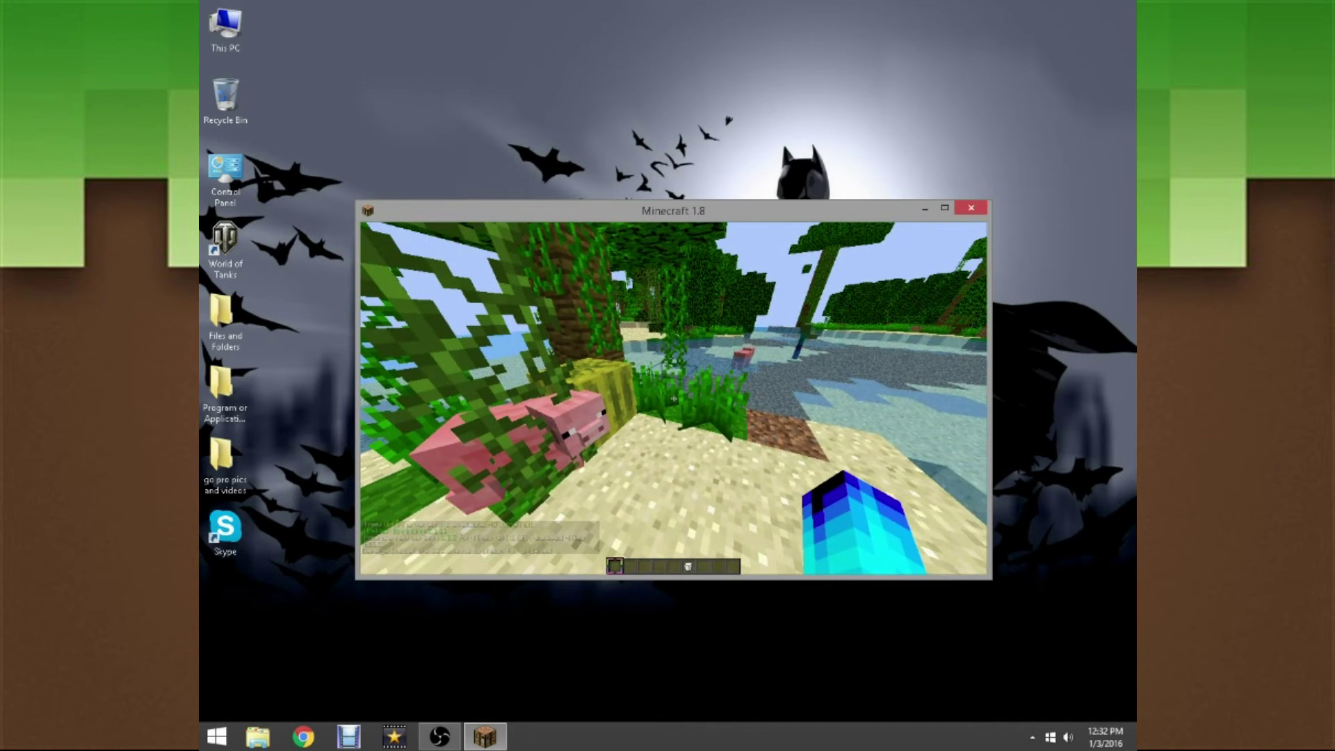
# Step: Open the Better Sprinting menu in the game and look through the key bindings on its Controls screen
pyautogui.press('o')
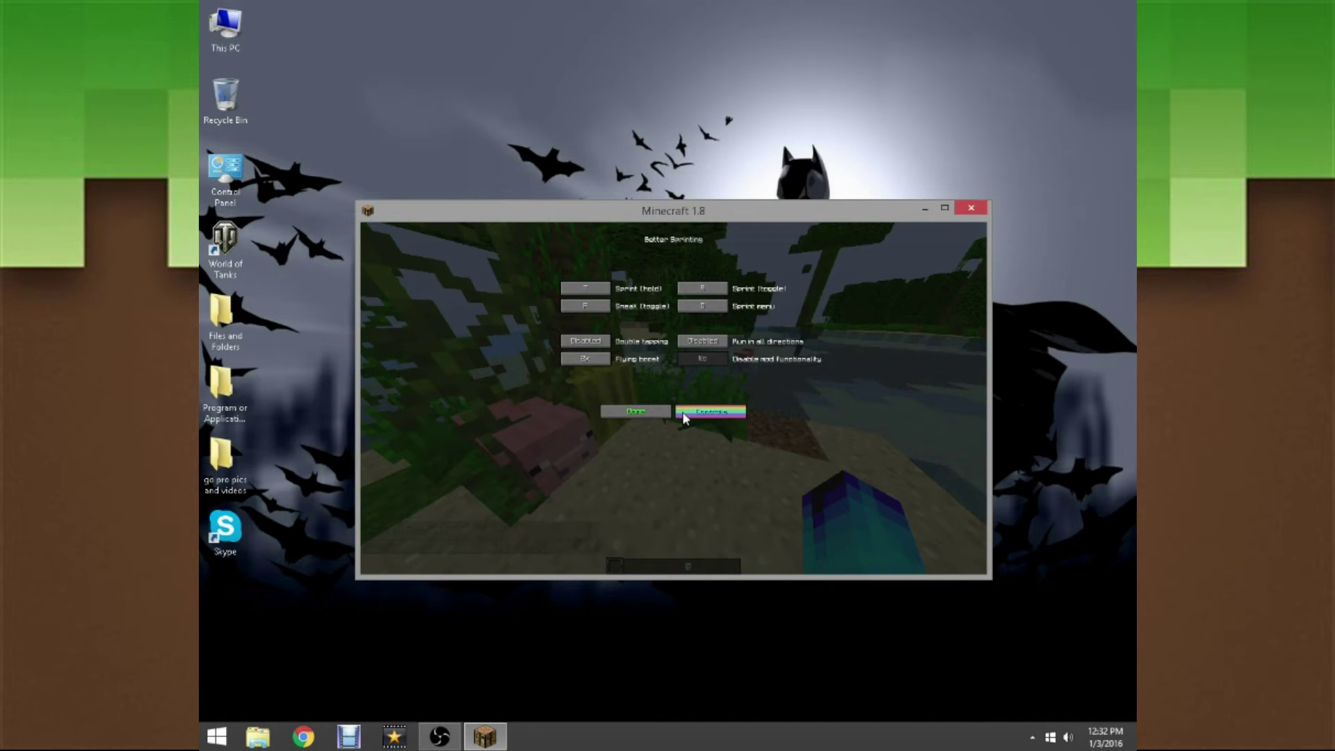
pyautogui.click(685, 412)
pyautogui.scroll(-20, 749, 406)
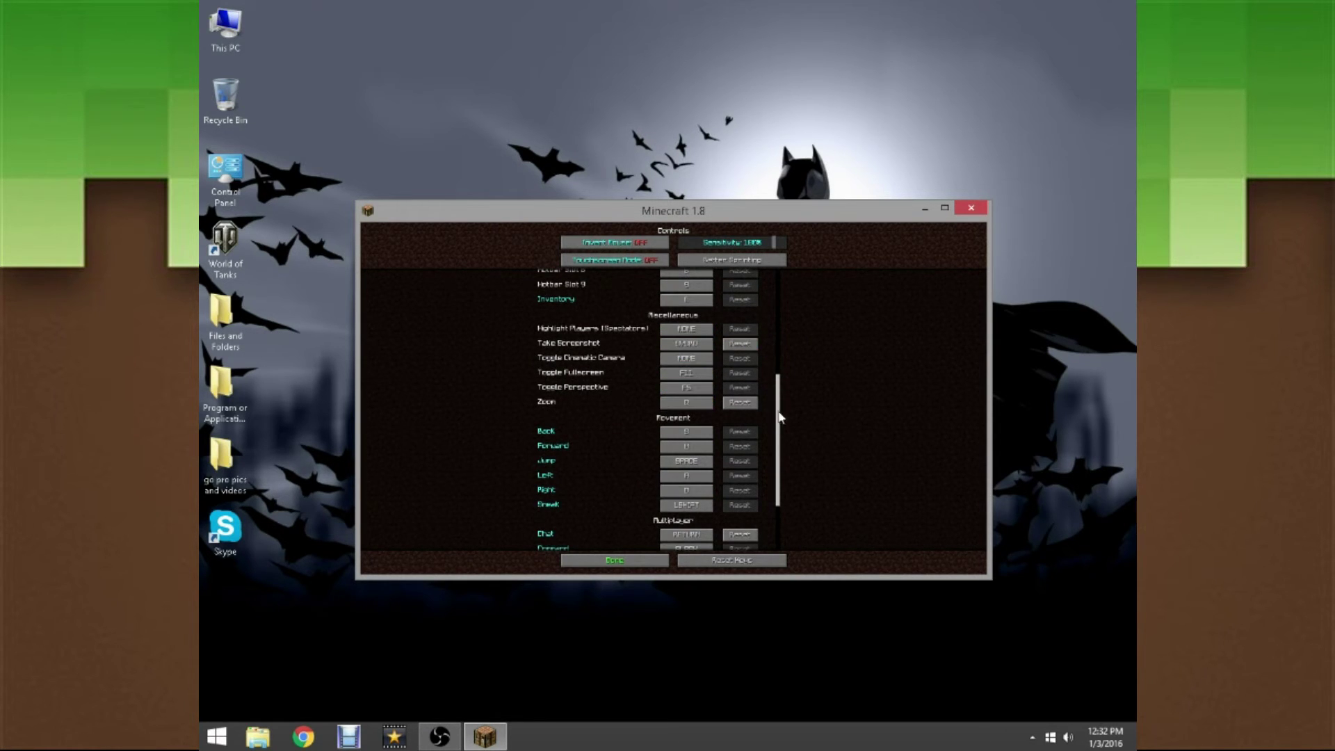
pyautogui.scroll(-5, 784, 470)
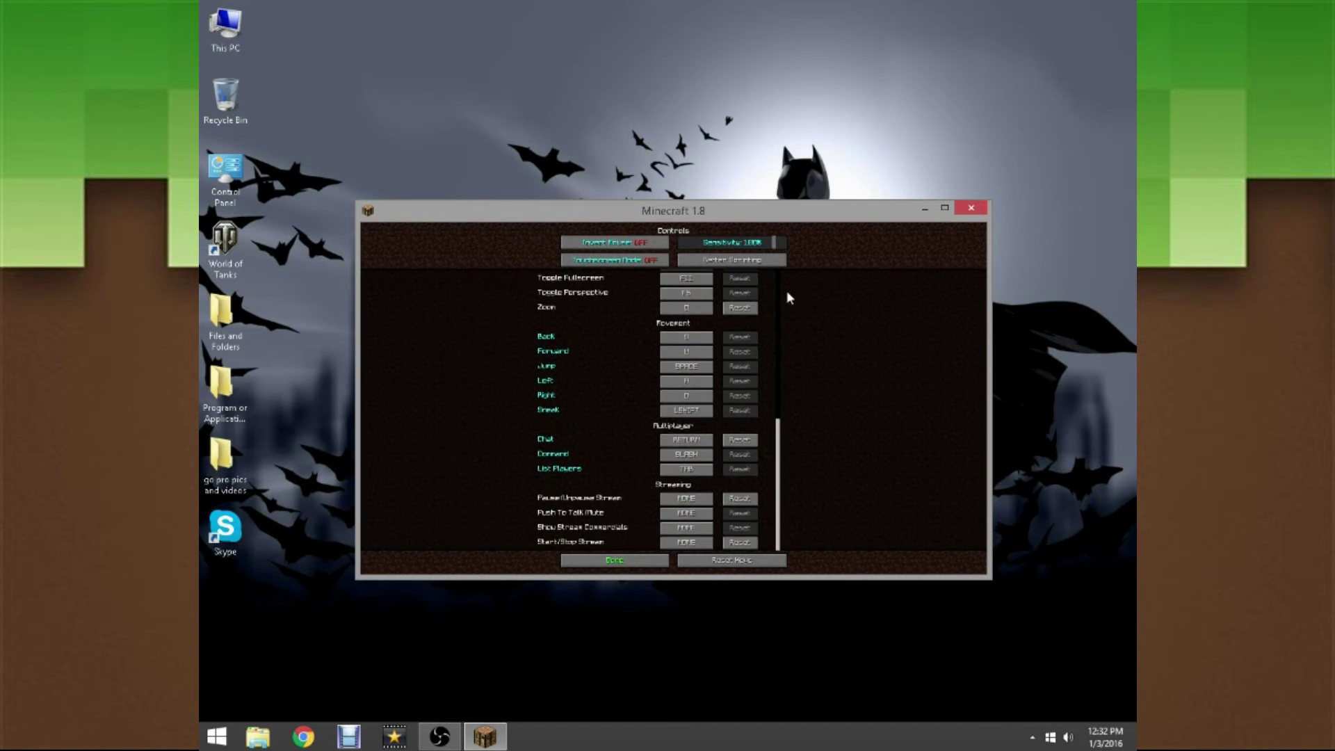
pyautogui.scroll(5, 784, 390)
pyautogui.scroll(2, 798, 525)
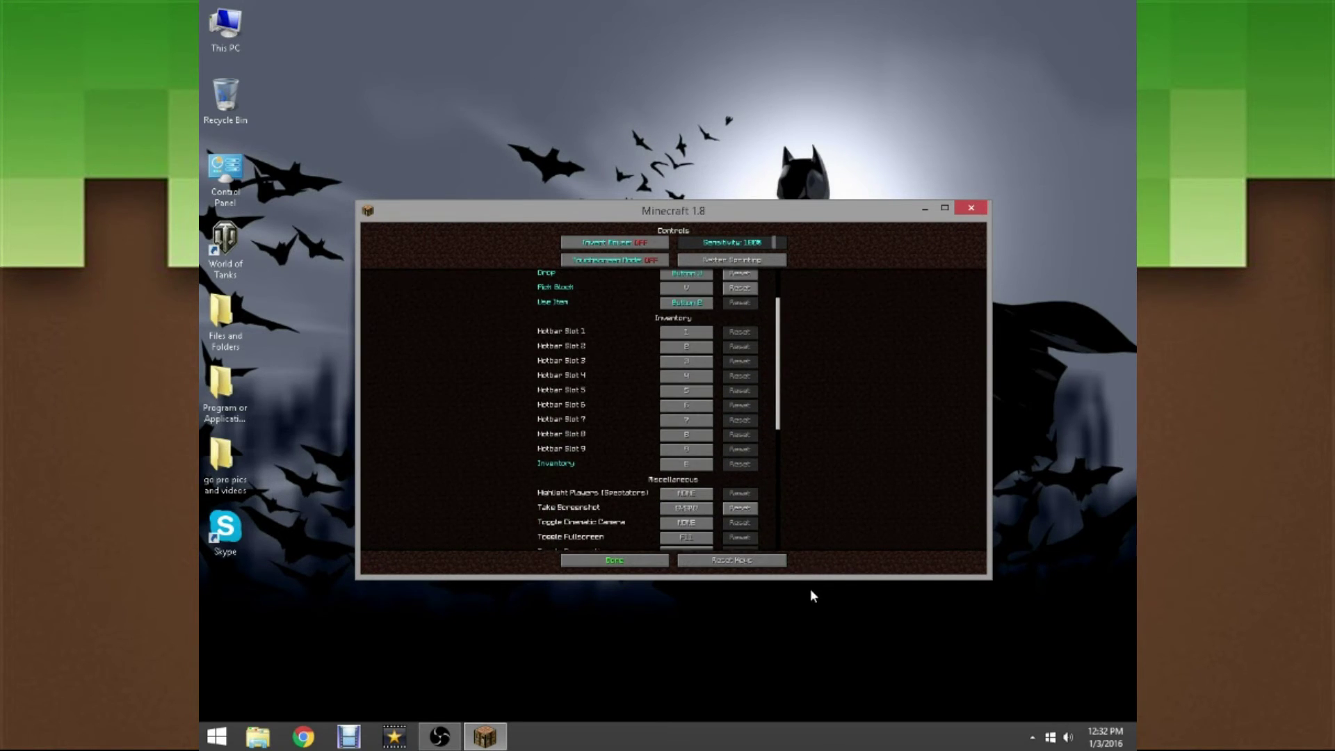
pyautogui.scroll(5, 783, 362)
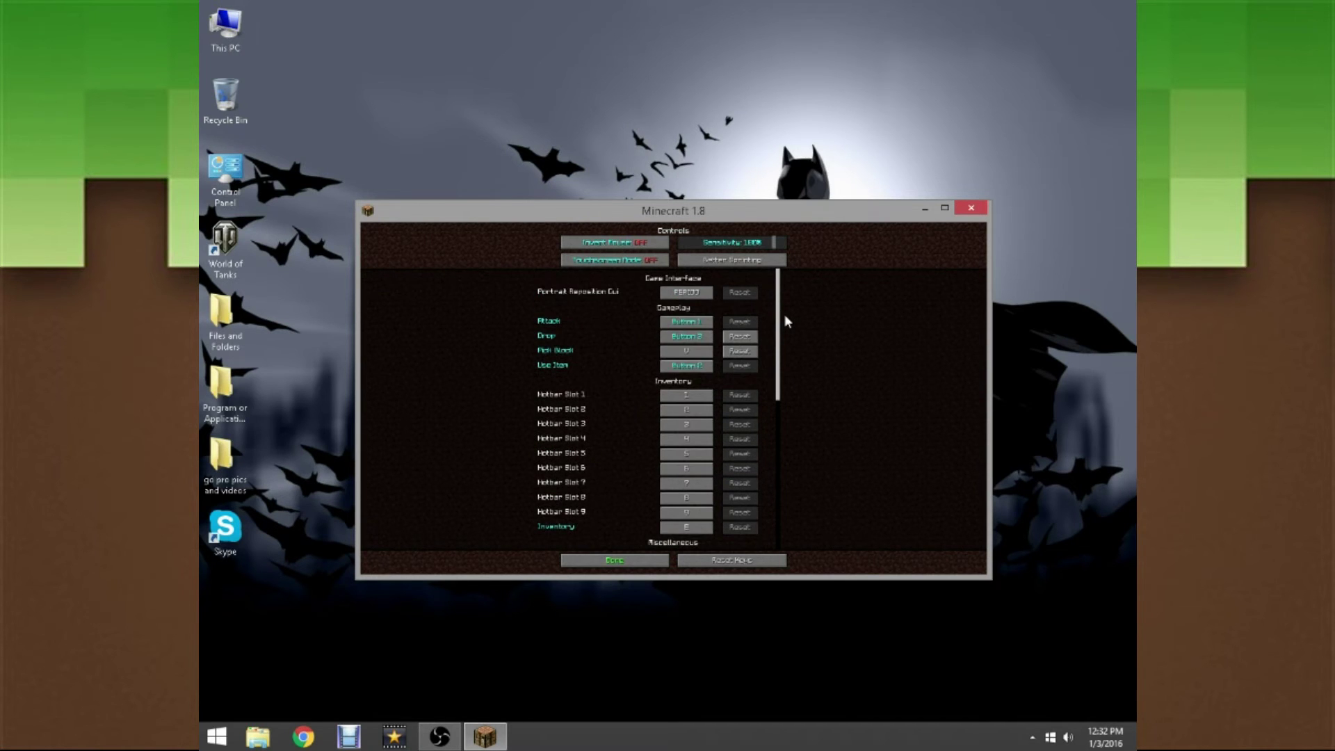
# Step: View the Better Sprinting options from the Controls screen and return to the game
pyautogui.click(754, 259)
pyautogui.click(674, 413)
pyautogui.click(732, 262)
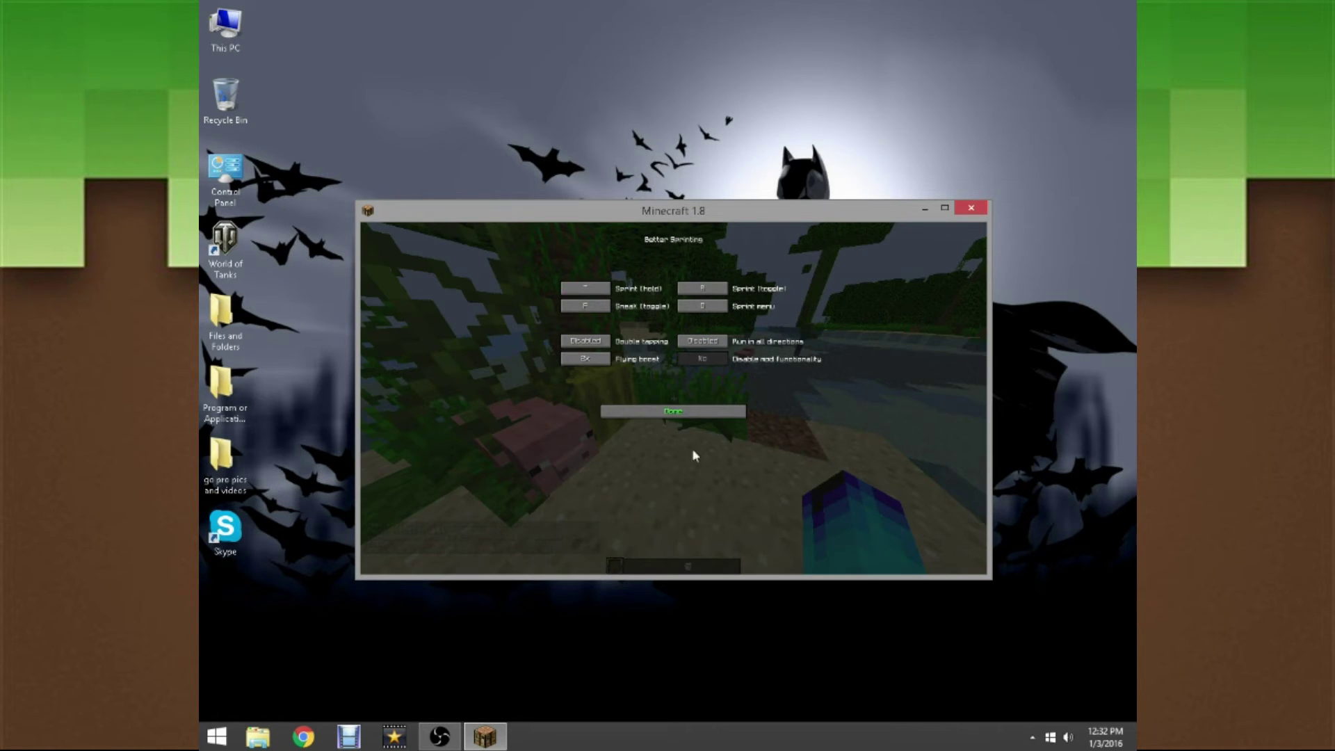
pyautogui.click(625, 413)
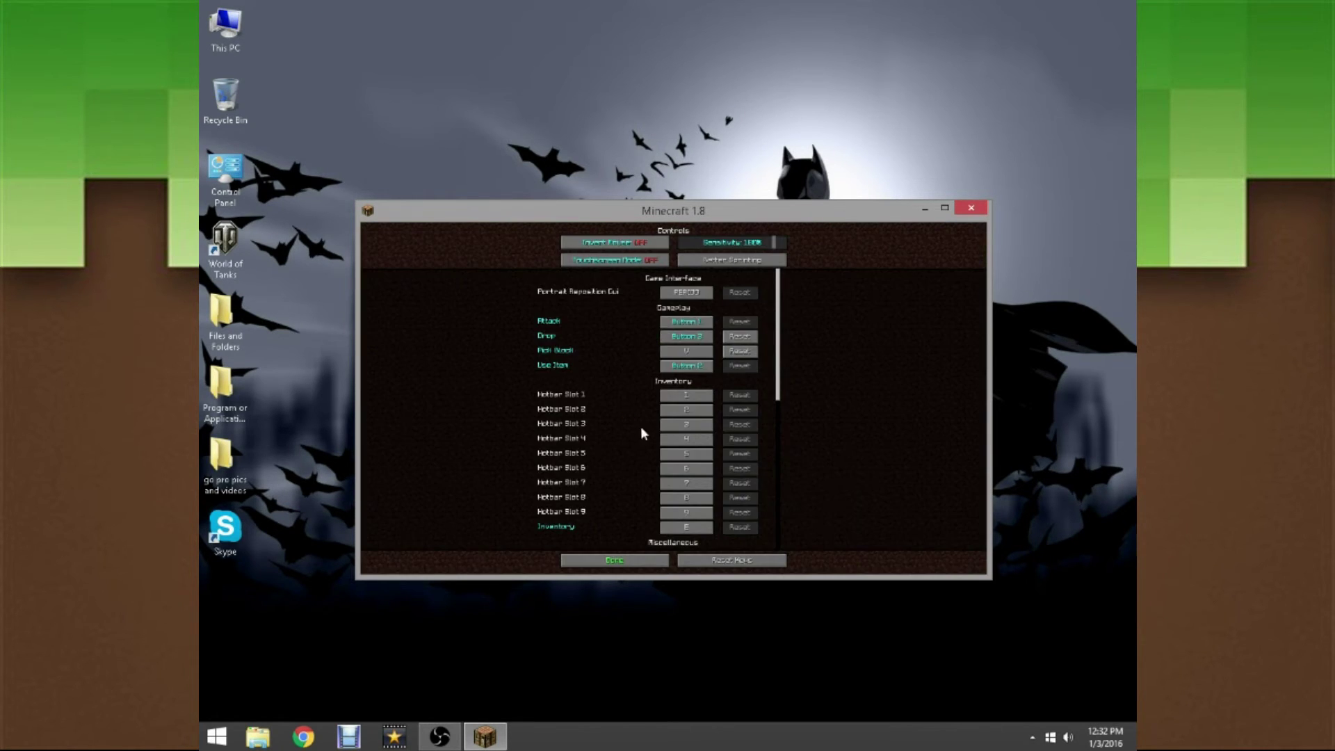
pyautogui.click(642, 560)
pyautogui.press('Escape')
# Step: Reopen the Better Sprinting menu and go through the sprint hold, sprint toggle, sprint menu and flying boost options
pyautogui.press('o')
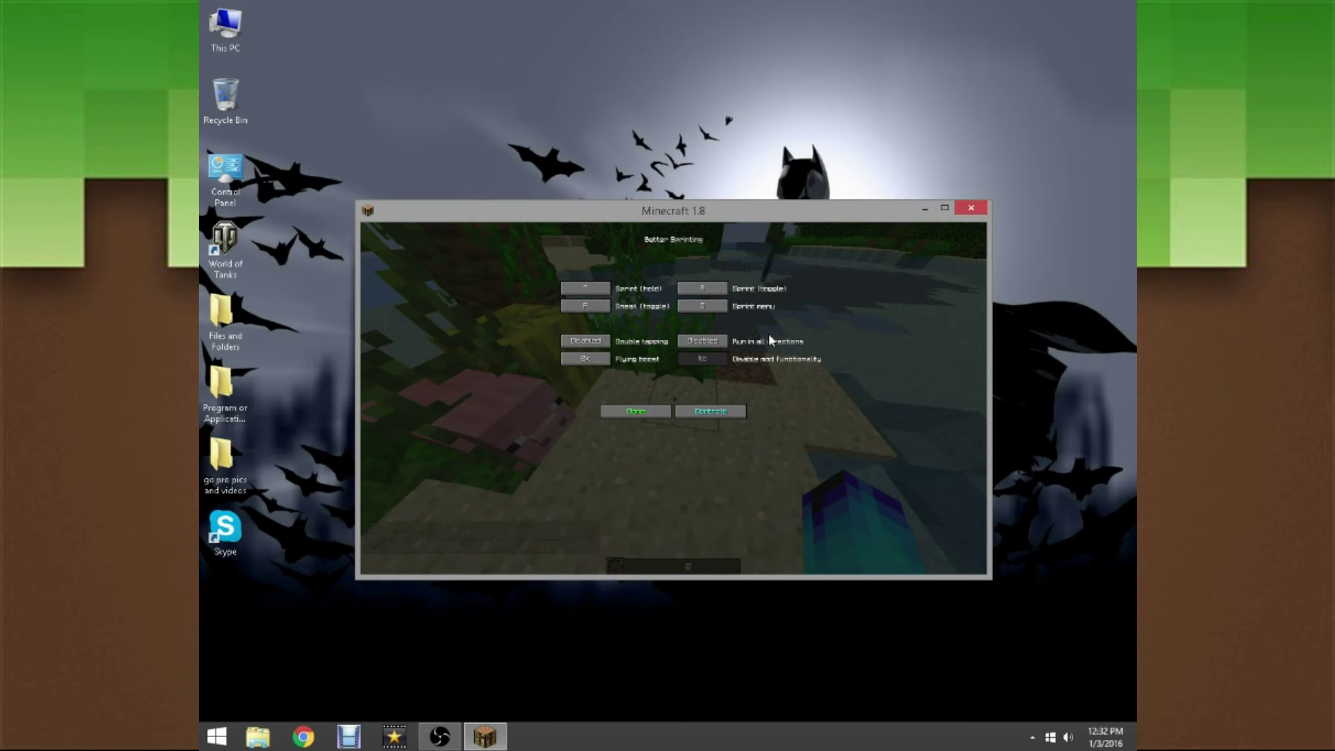
pyautogui.click(602, 289)
pyautogui.click(603, 291)
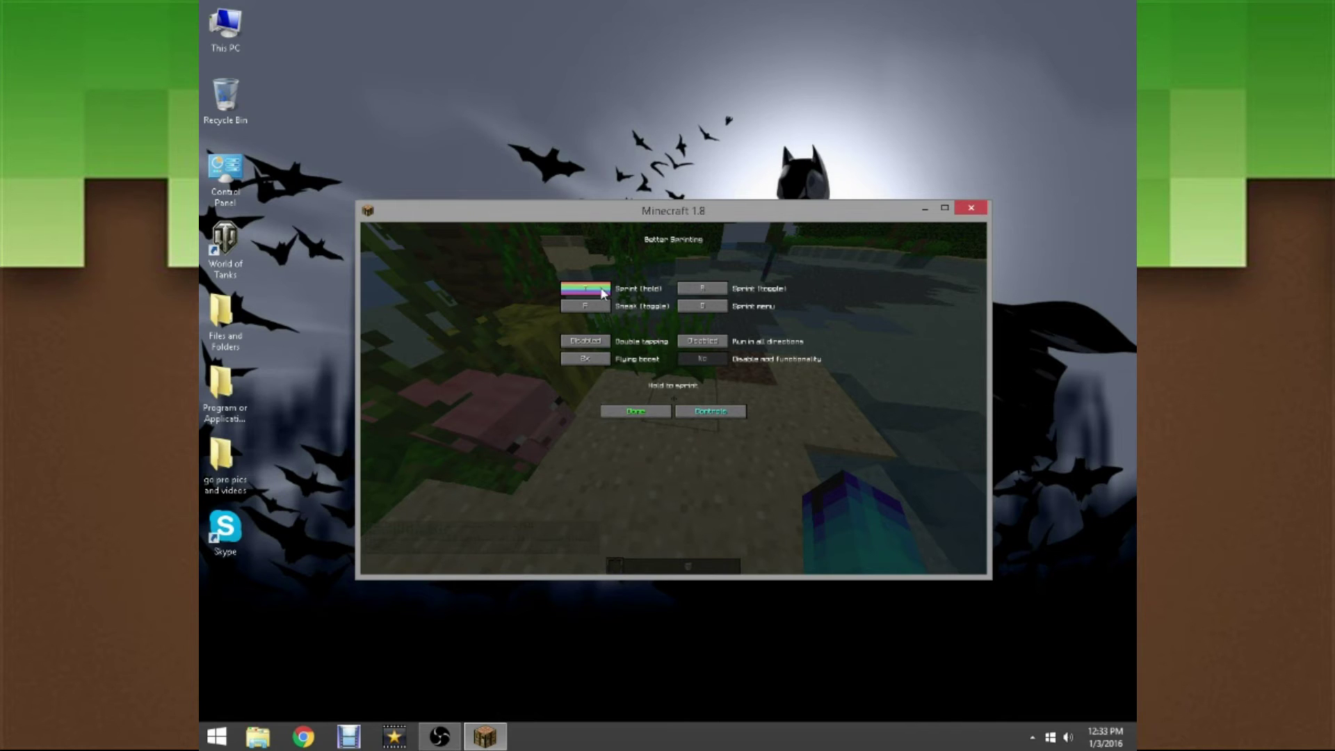
pyautogui.click(702, 291)
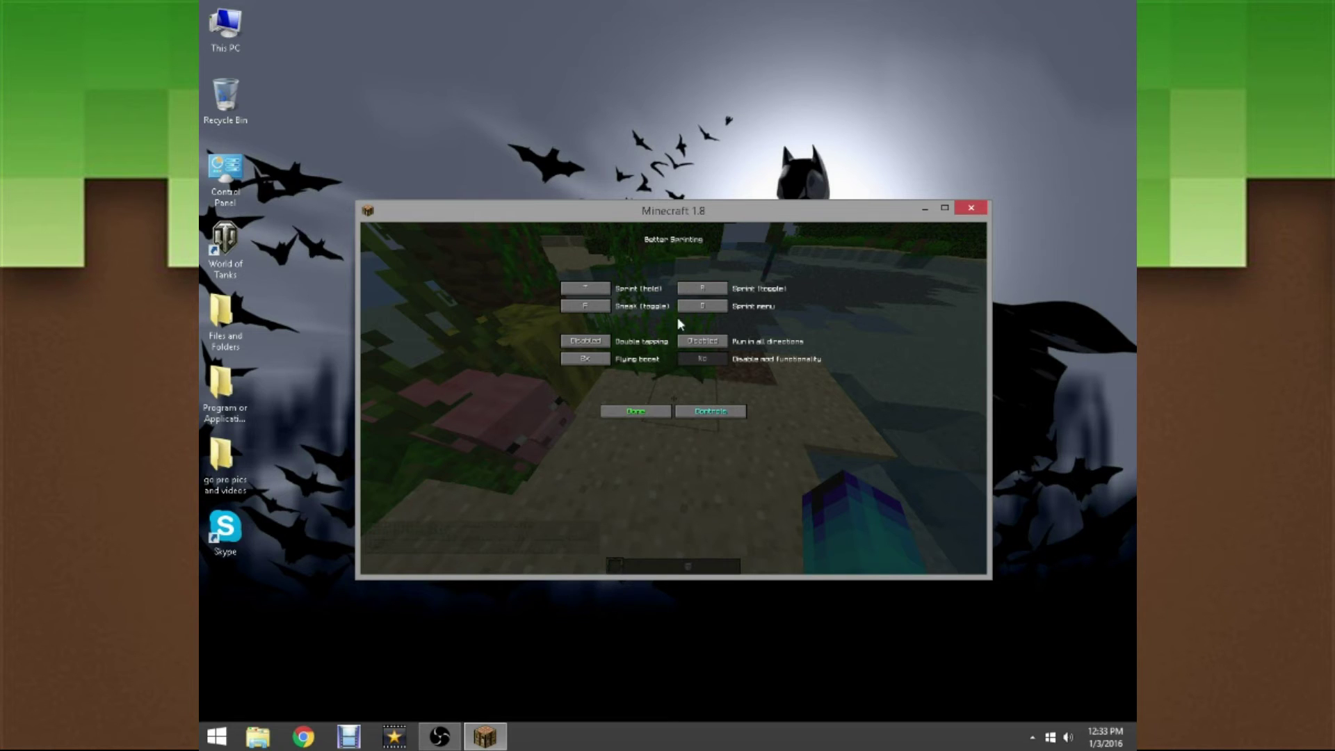
pyautogui.click(693, 311)
pyautogui.press('g')
pyautogui.click(598, 362)
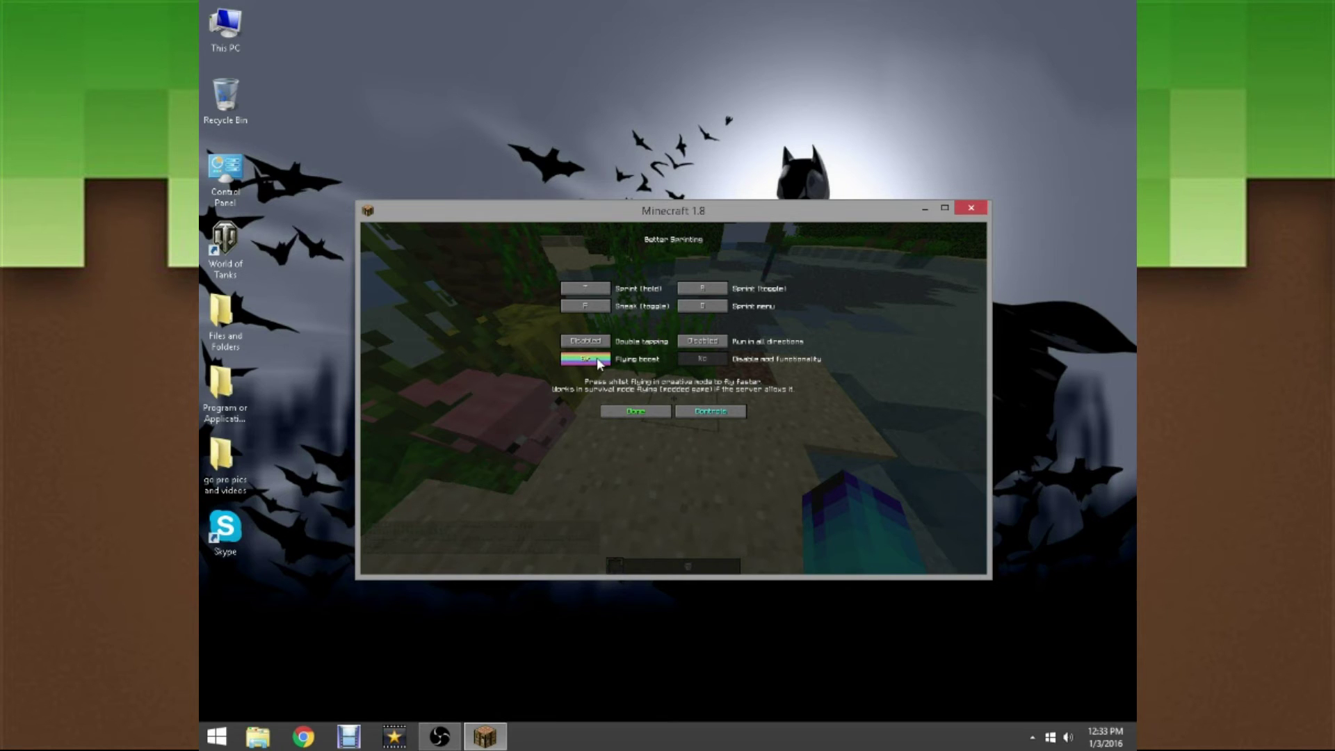
pyautogui.click(653, 413)
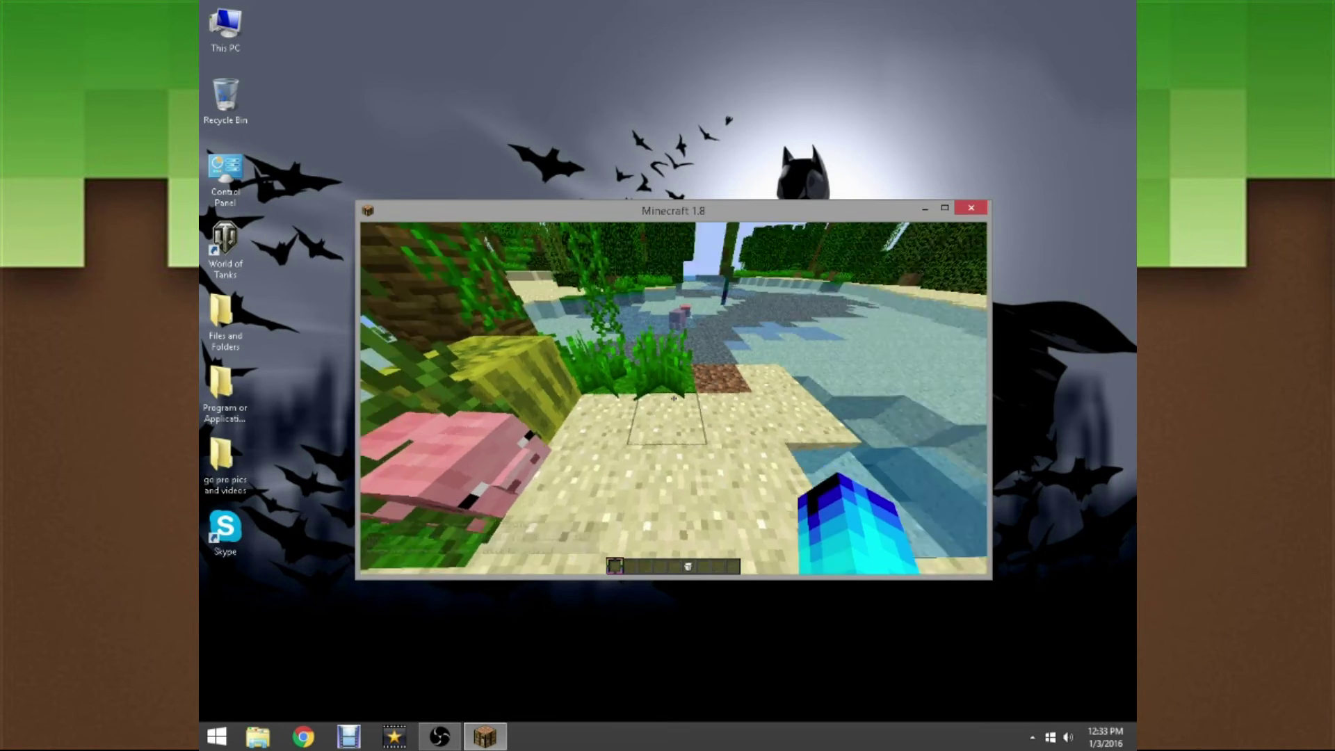
# Step: Fly around the island in the world to test the mod's flying boost
pyautogui.press('w')
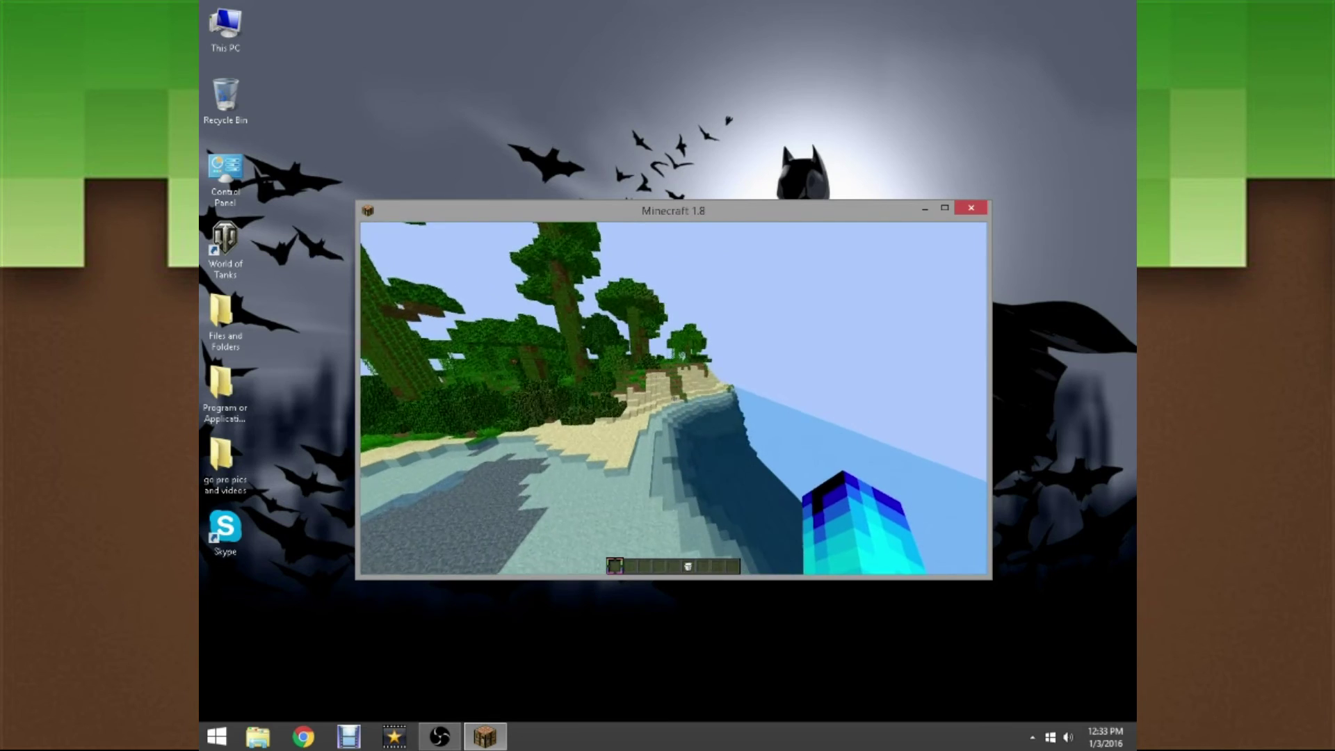
pyautogui.press('w')
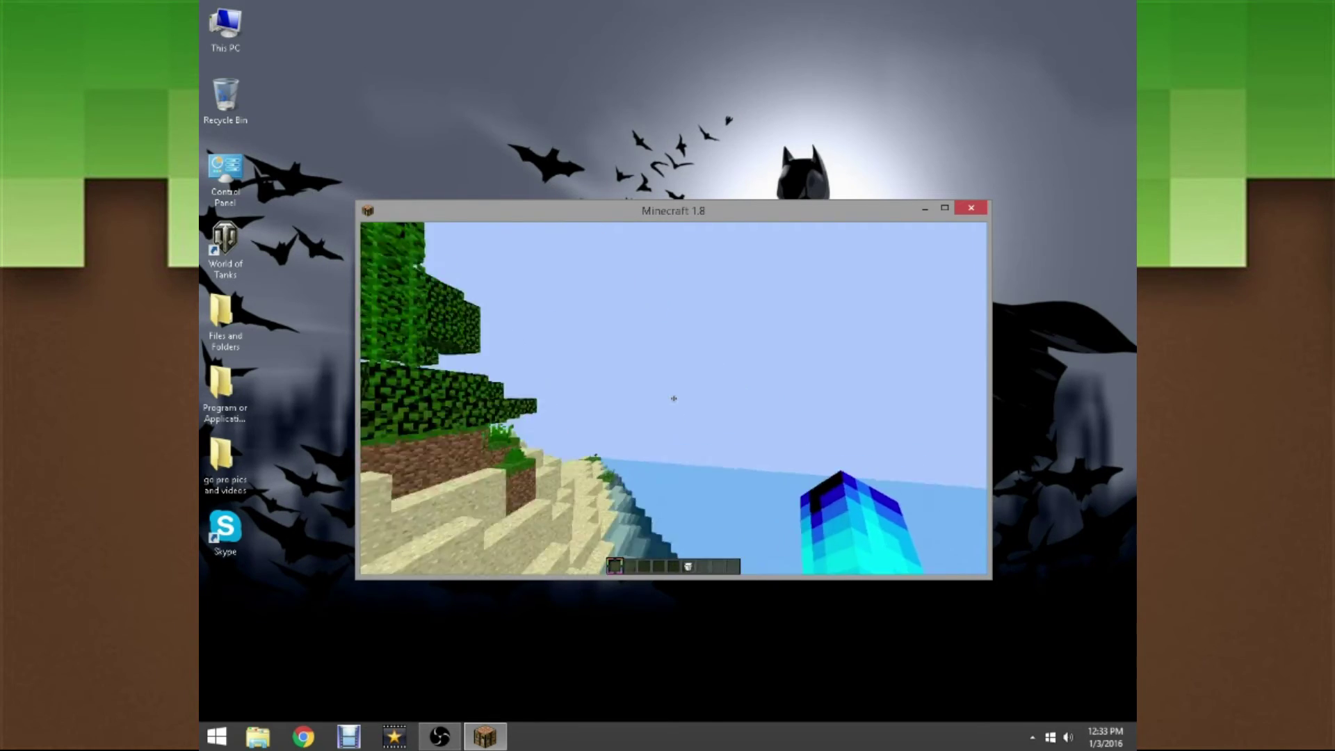
pyautogui.press('w')
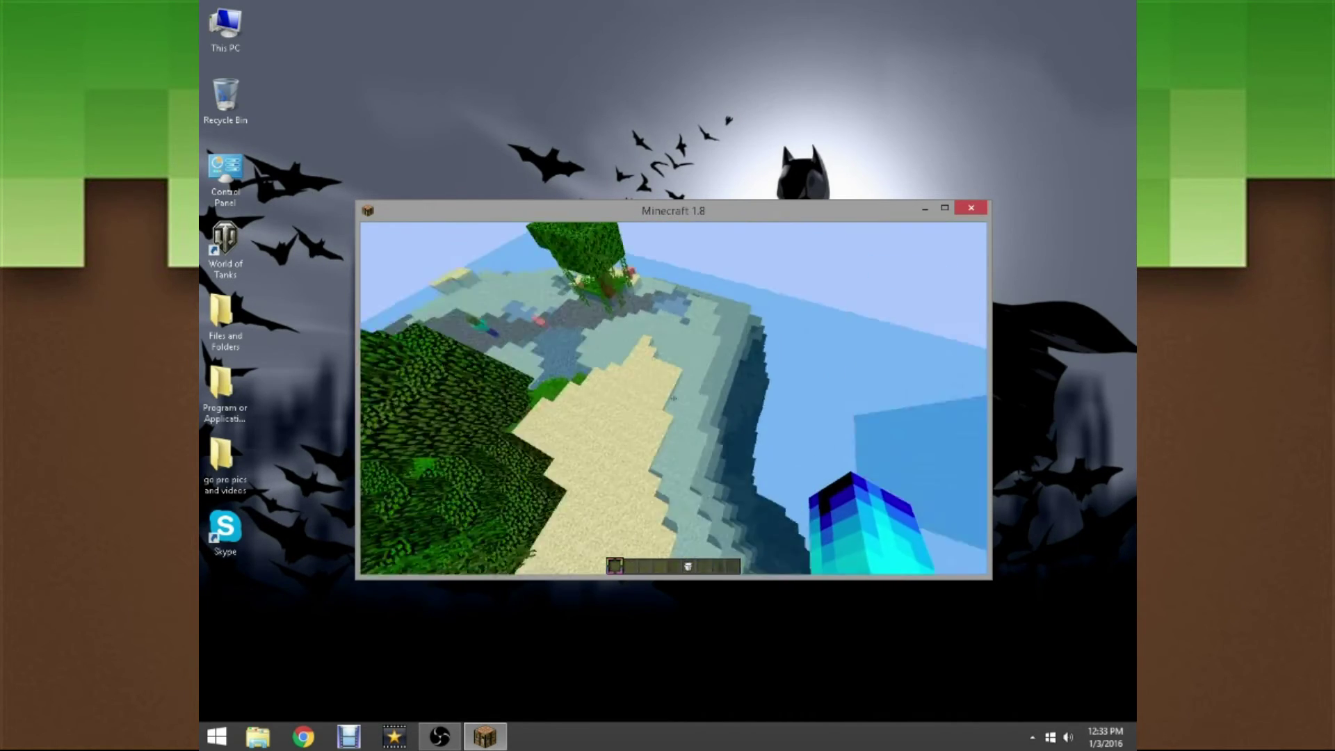
pyautogui.press('w')
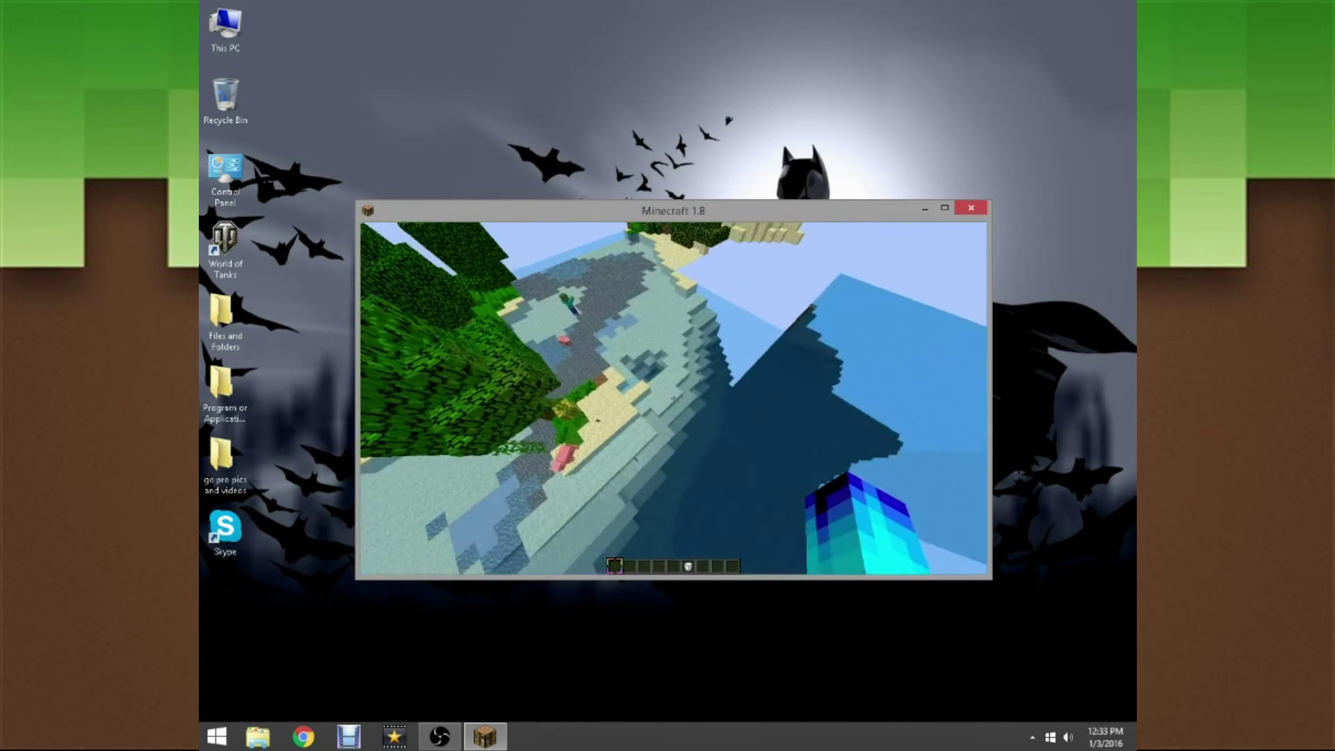
pyautogui.press('w')
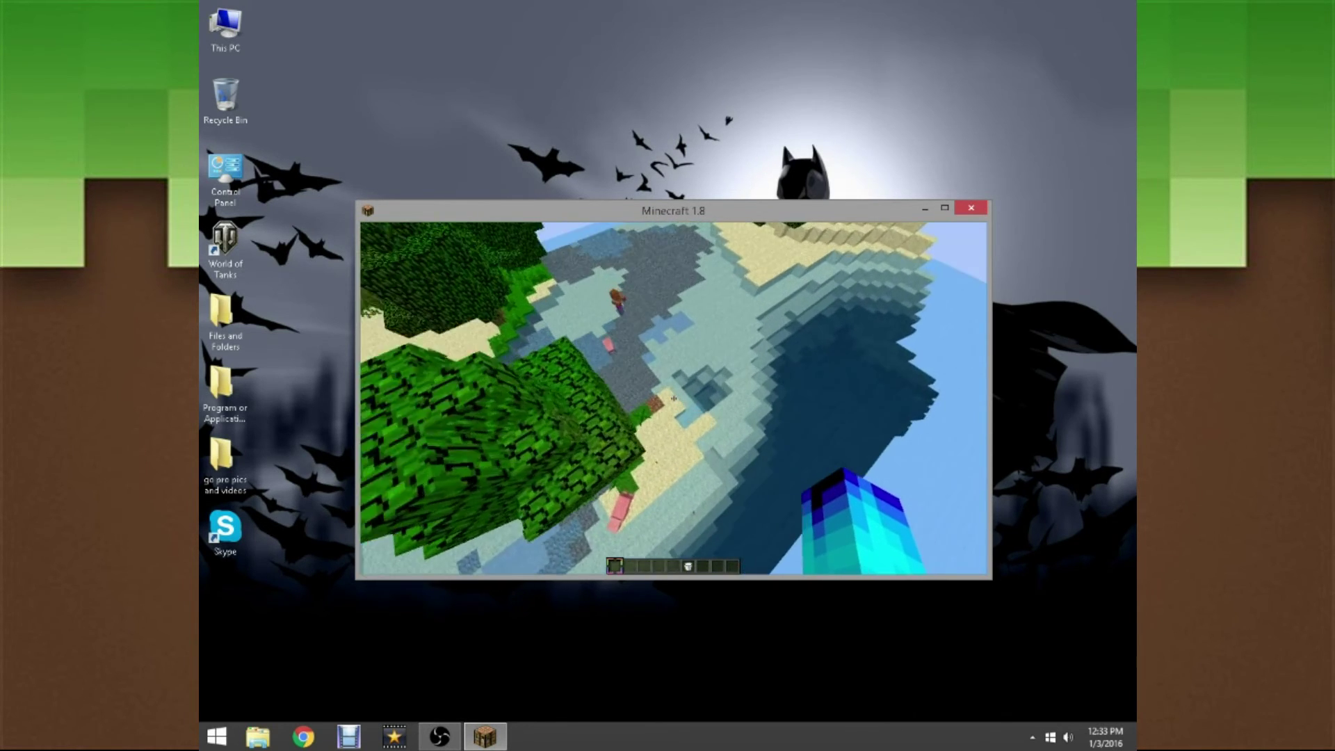
# Step: Check the flying boost option in the Better Sprinting menu and fly over the island again to compare the speed
pyautogui.press('o')
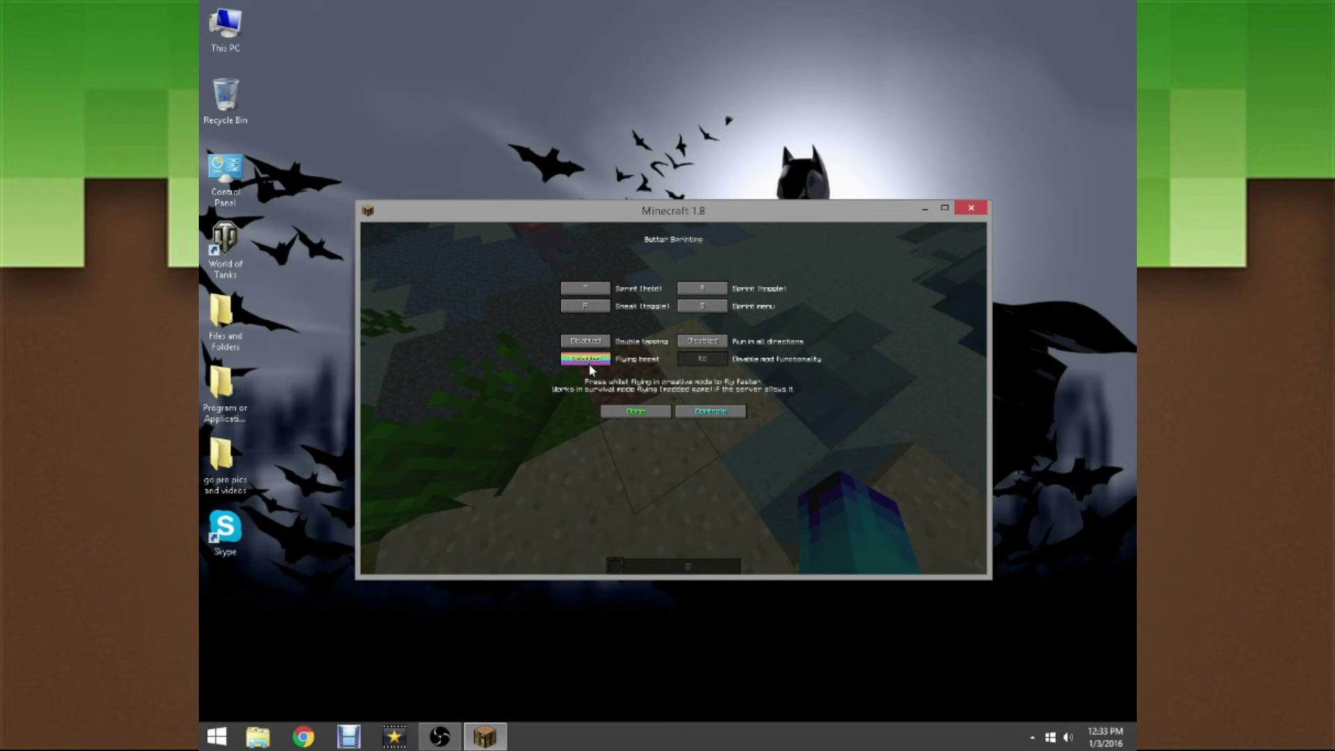
pyautogui.click(649, 412)
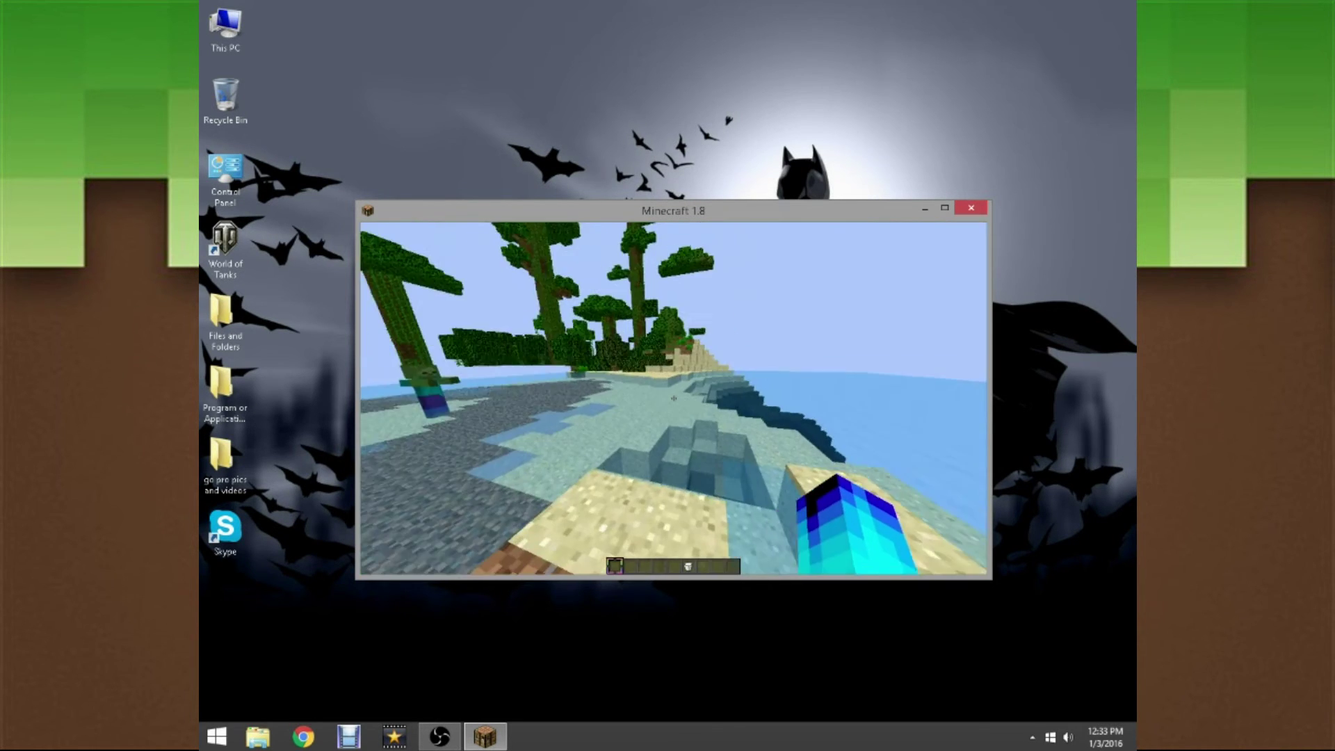
pyautogui.press('w')
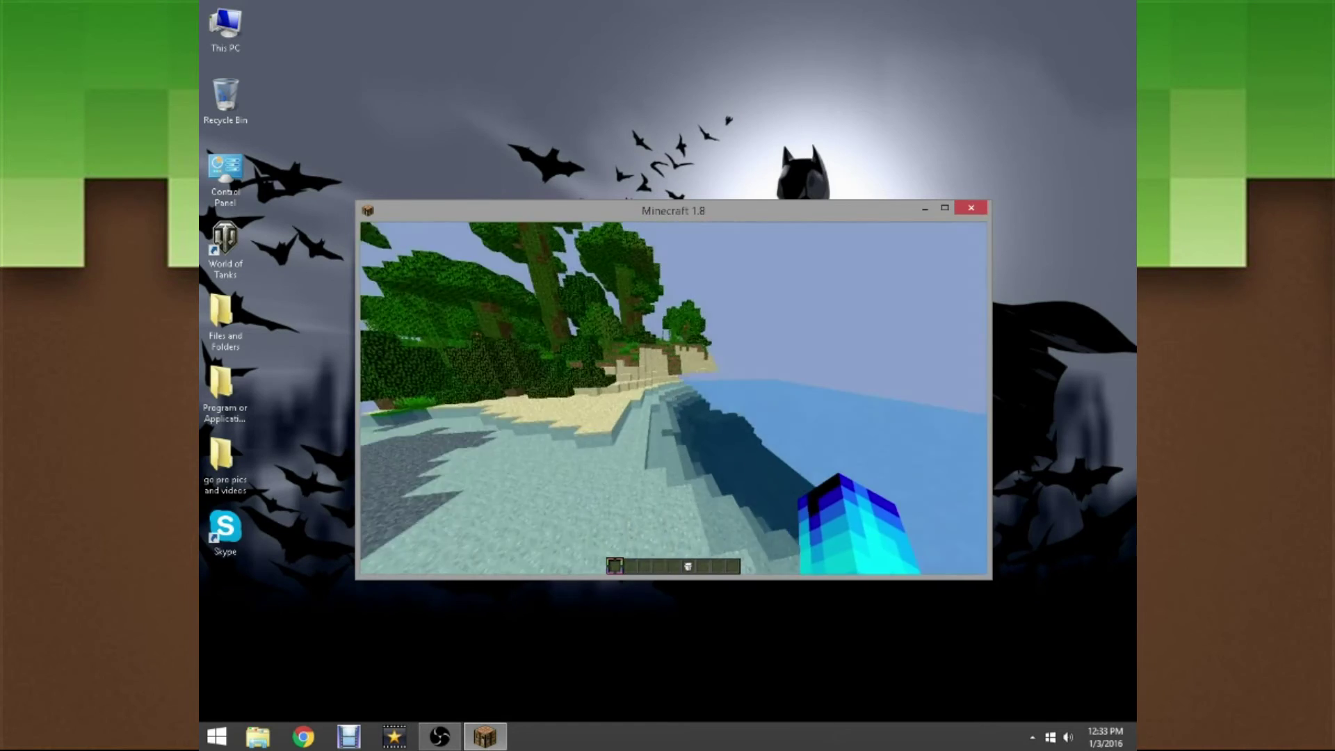
pyautogui.press('w')
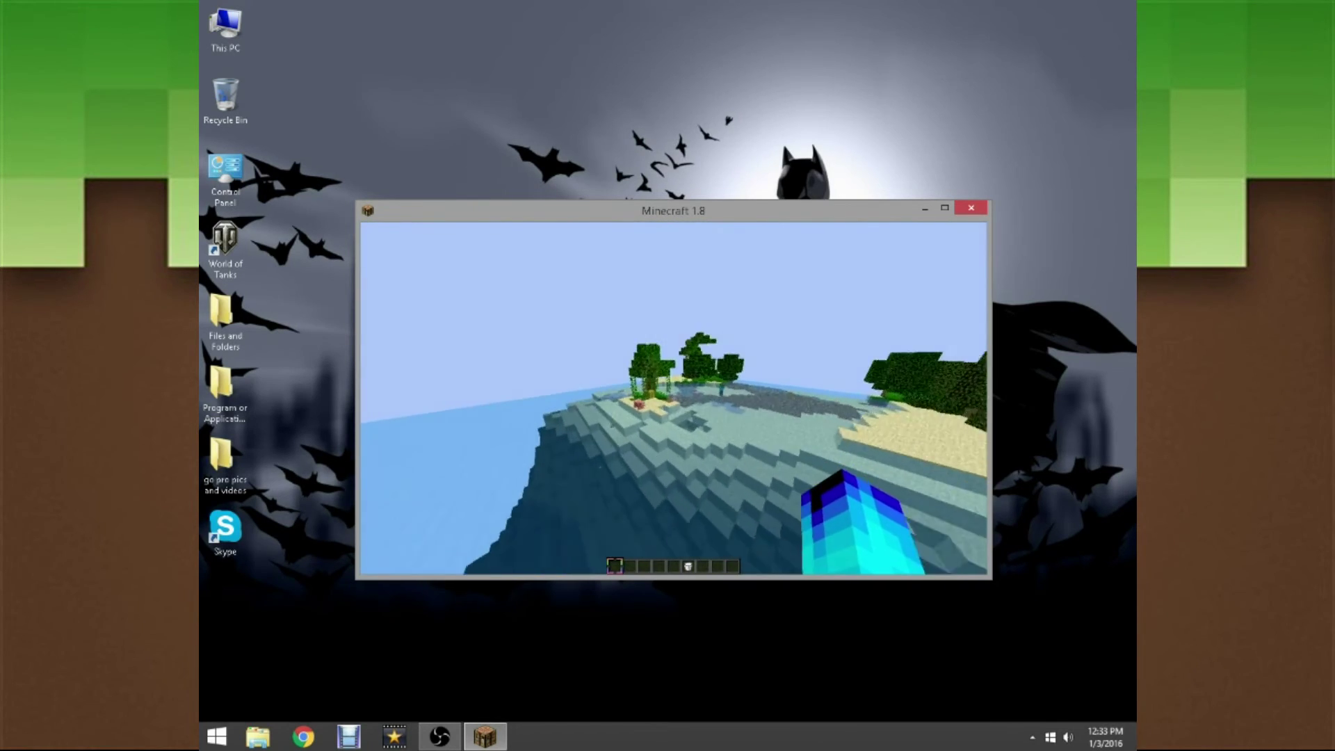
pyautogui.press('w')
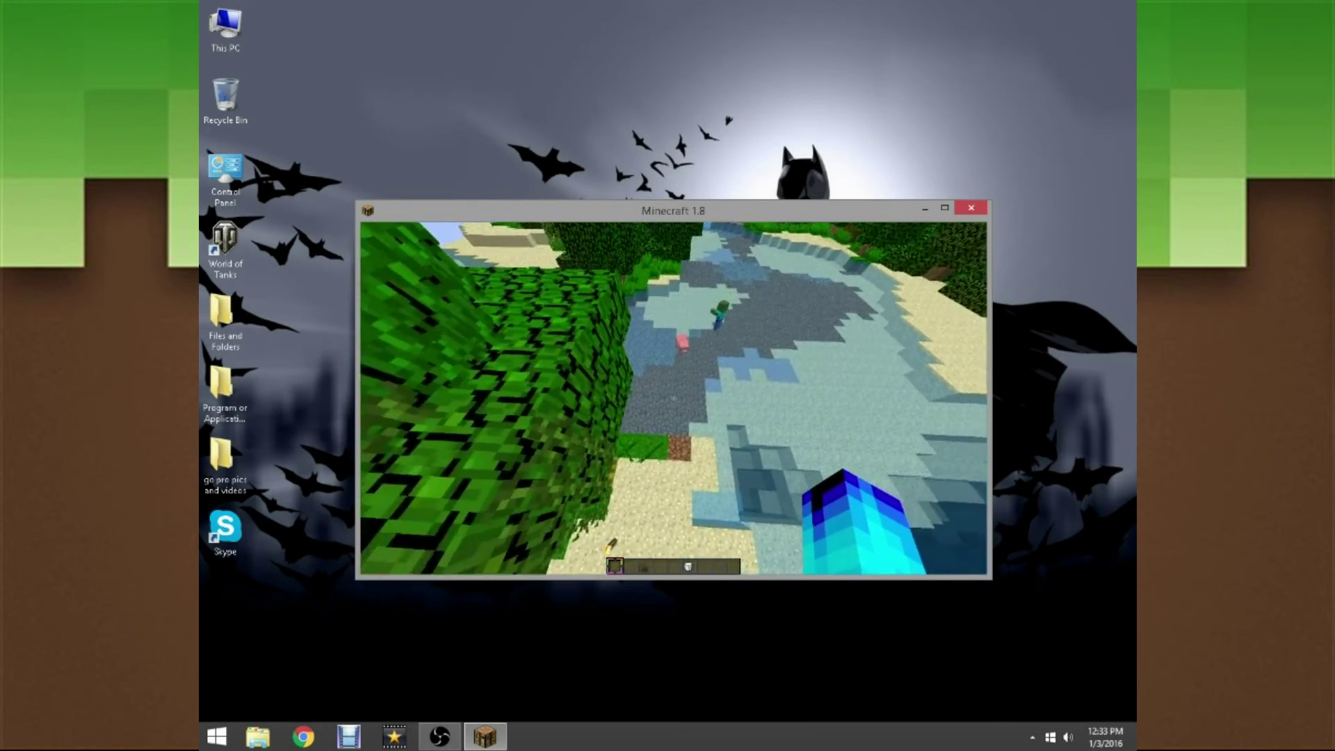
# Step: Land on the island and check the sprint toggle option in the Better Sprinting menu
pyautogui.press('shift')
pyautogui.press('Escape')
pyautogui.press('Escape')
pyautogui.press('o')
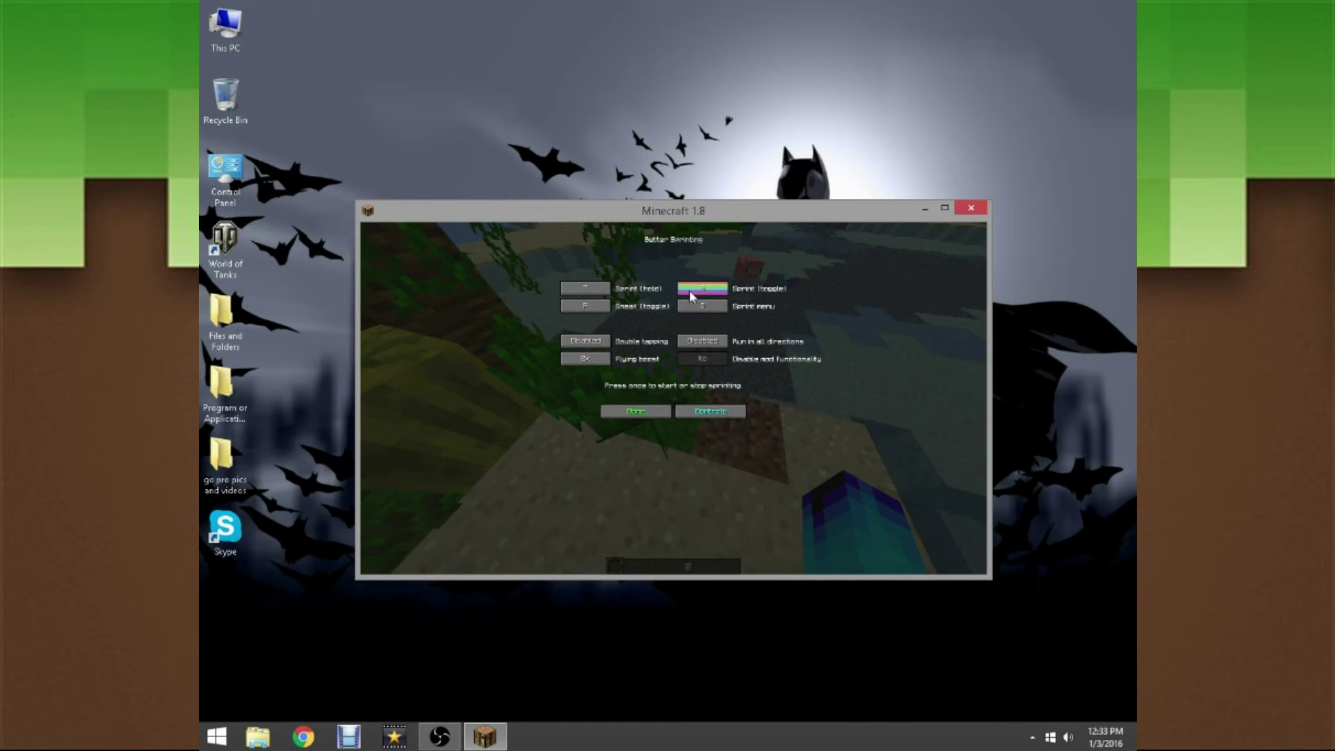
pyautogui.press('Escape')
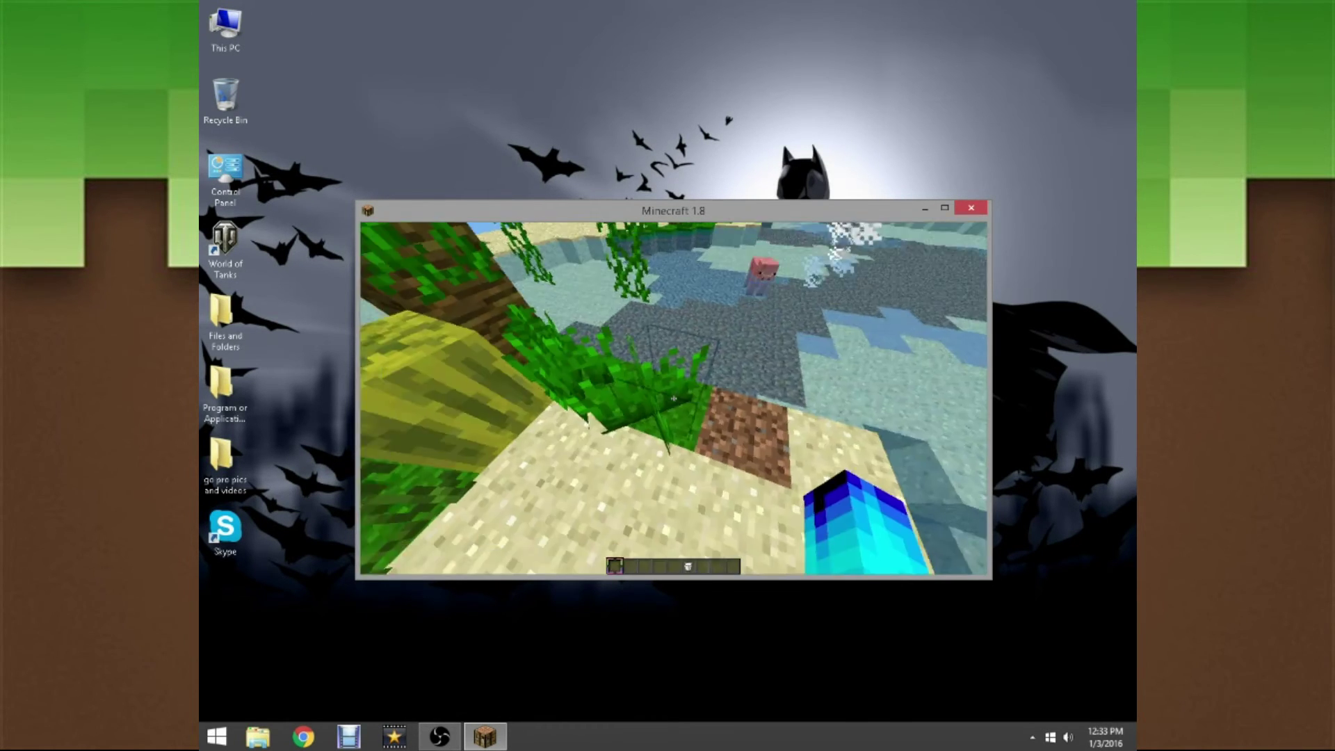
# Step: Run back and forth on the sand around the tree to test sprinting with the mod
pyautogui.press('w')
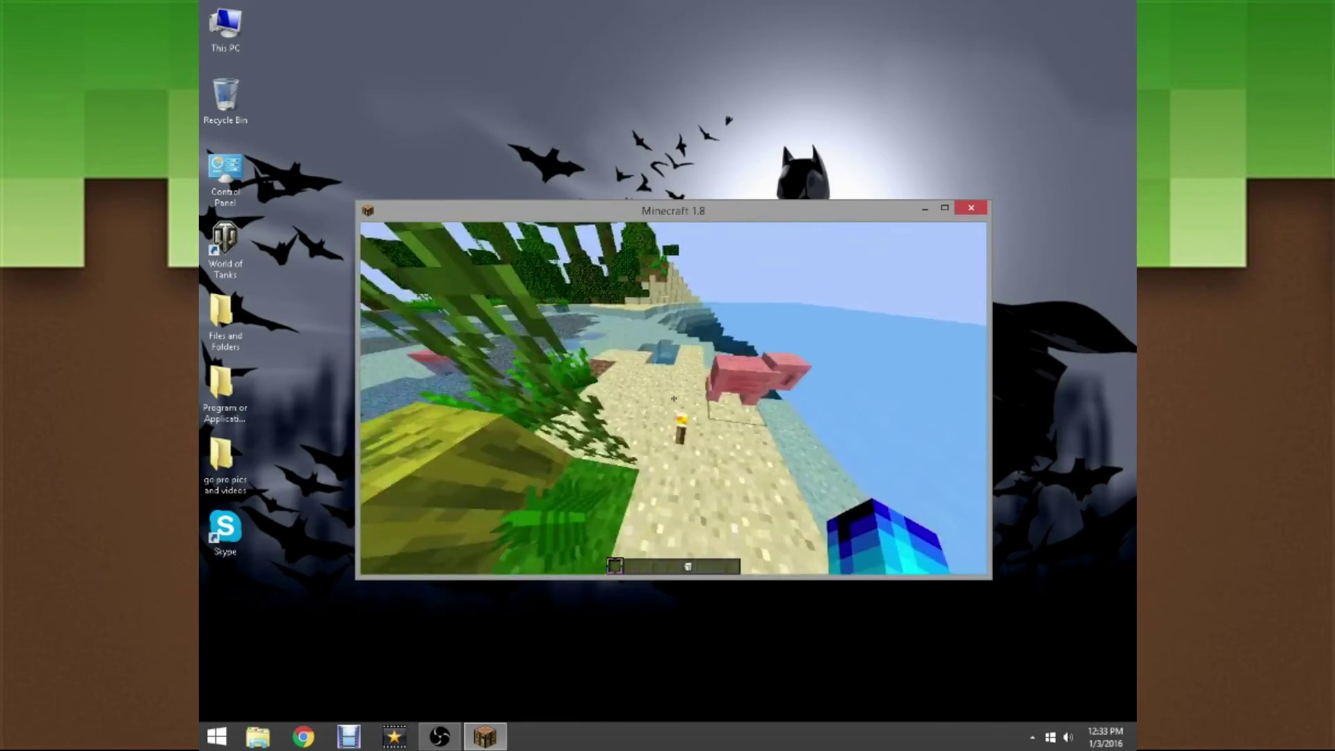
pyautogui.press('w')
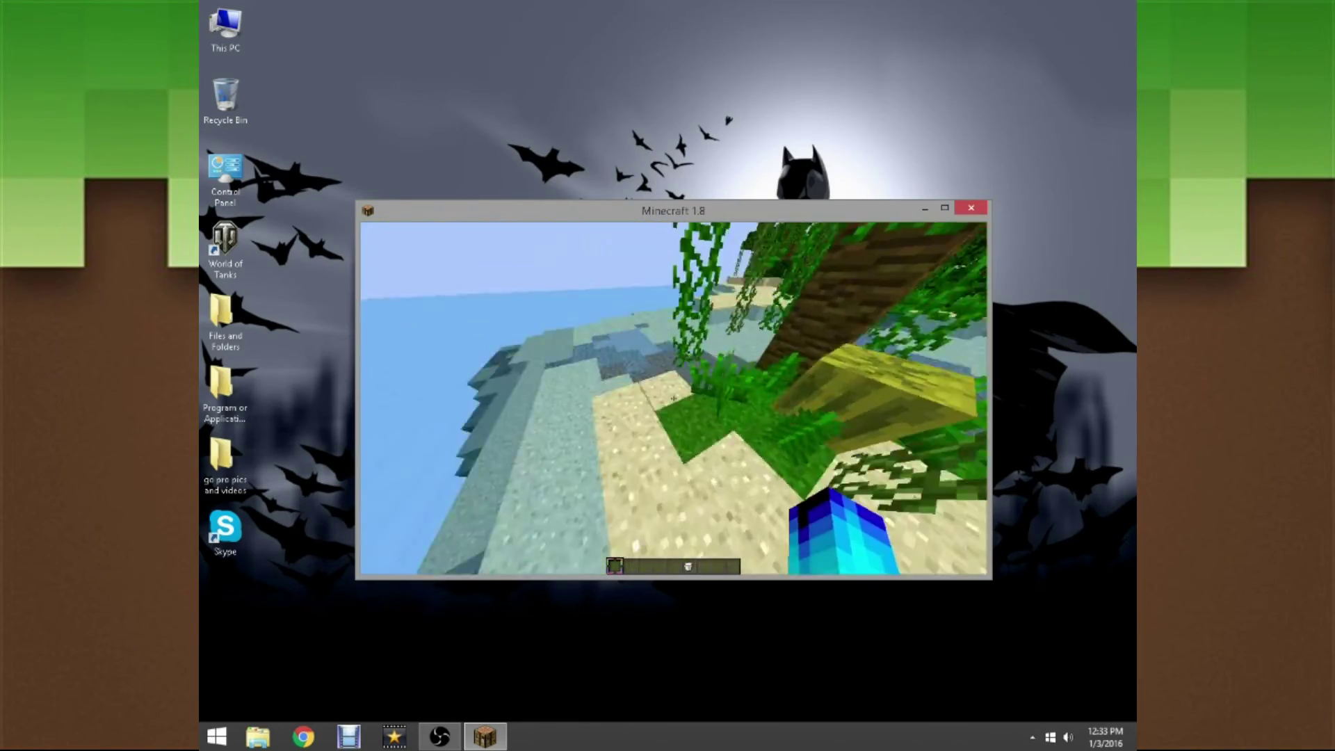
pyautogui.press('w')
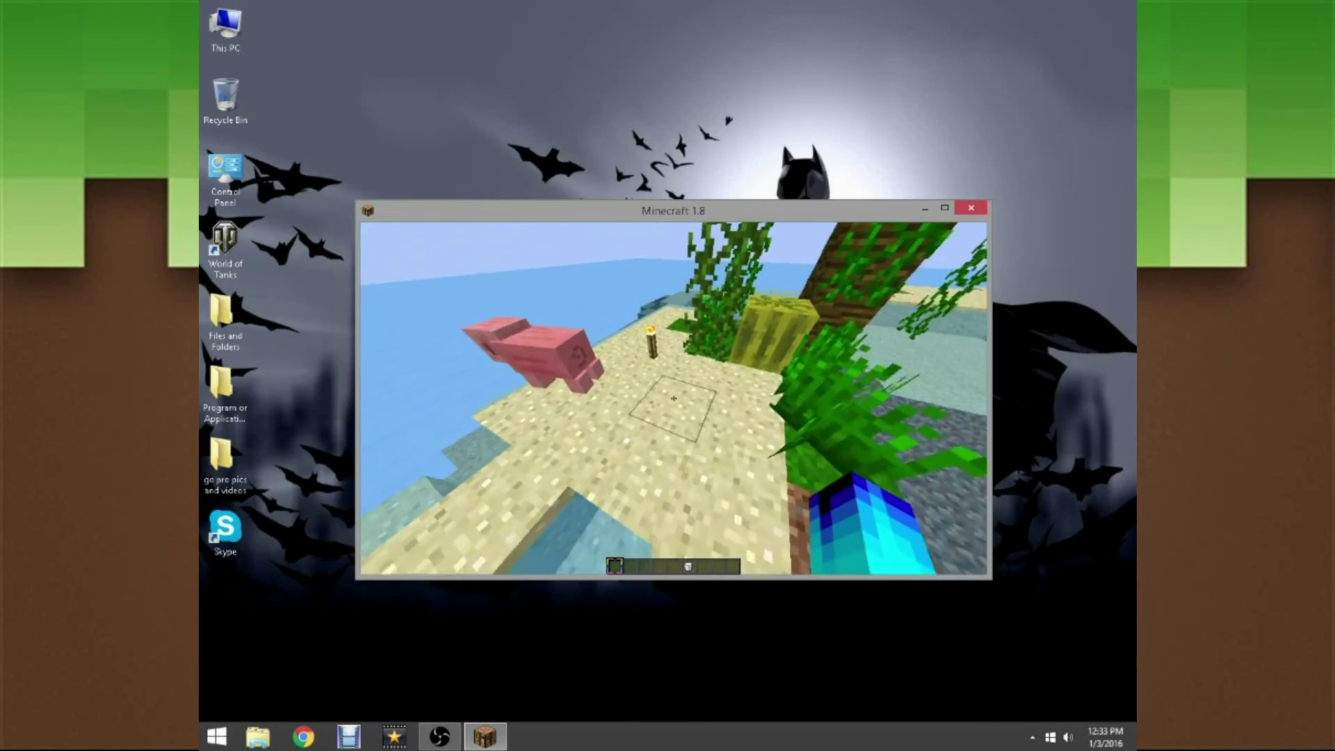
pyautogui.press('w')
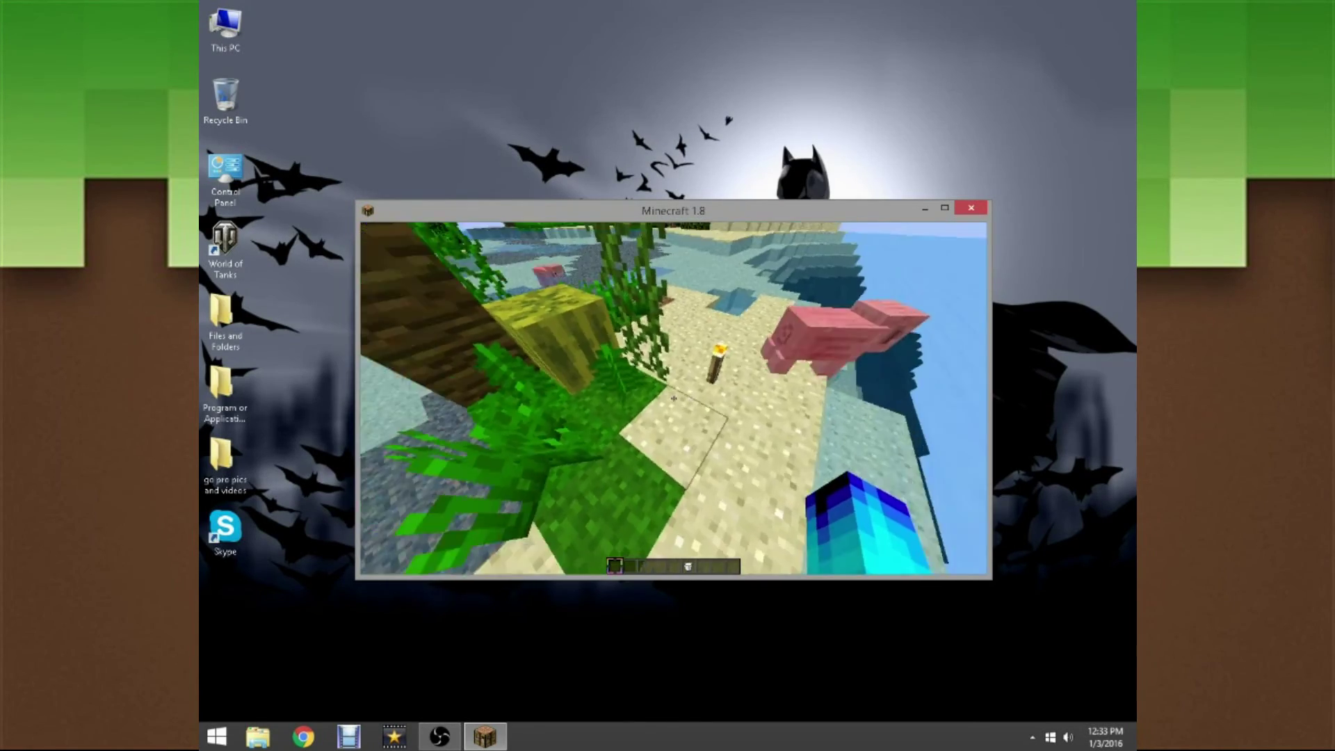
pyautogui.press('w')
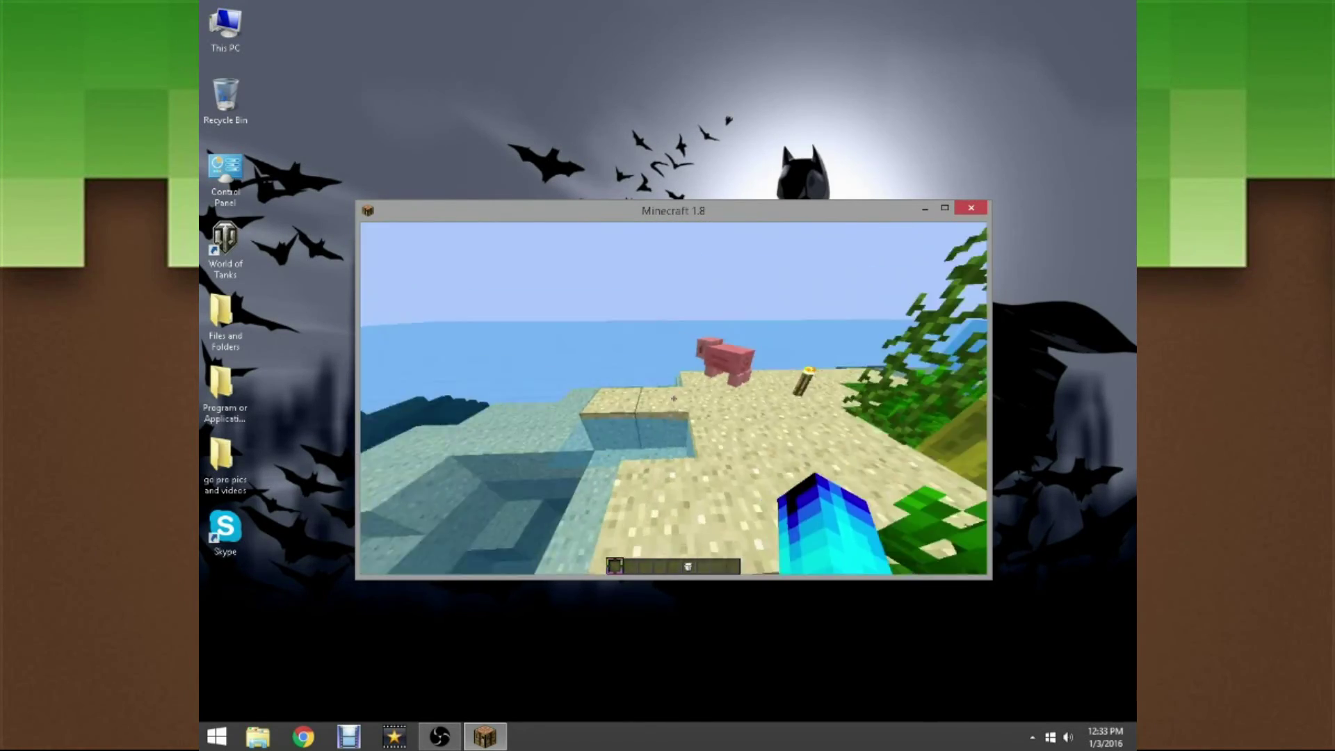
pyautogui.press('w')
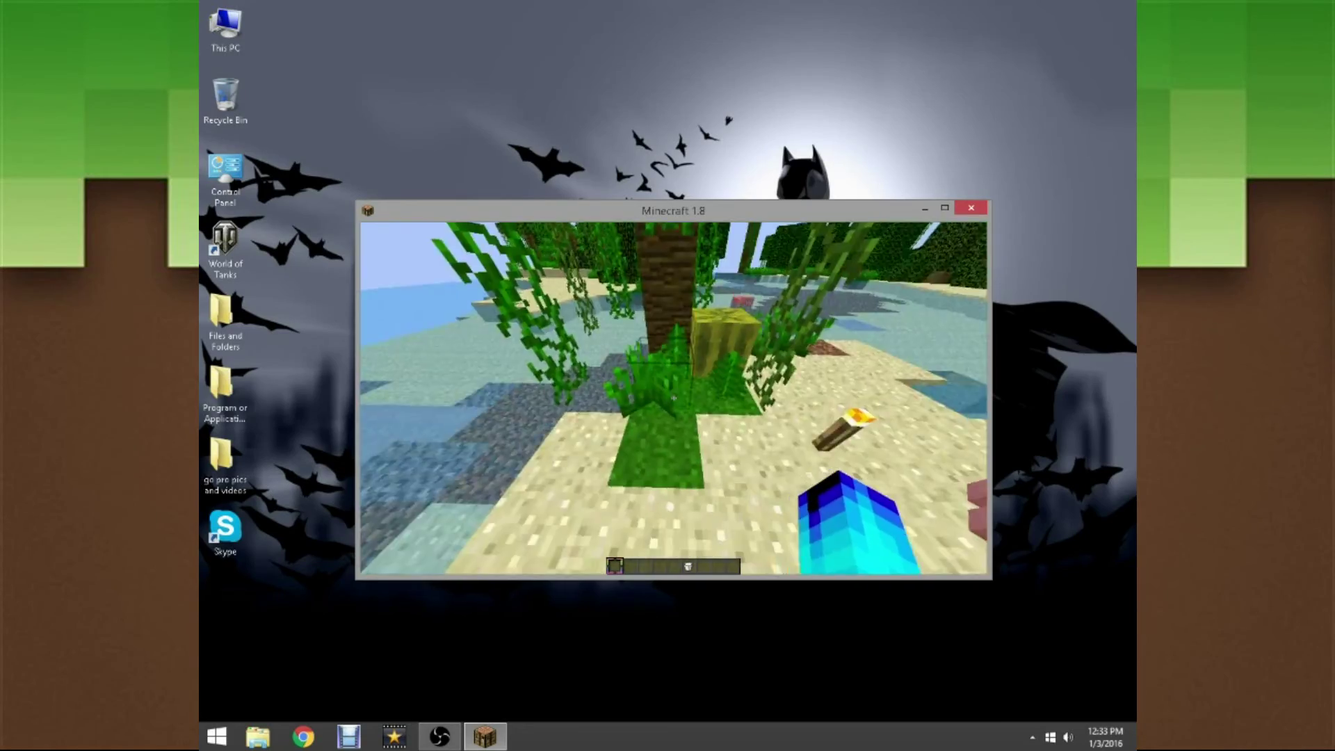
pyautogui.press('w')
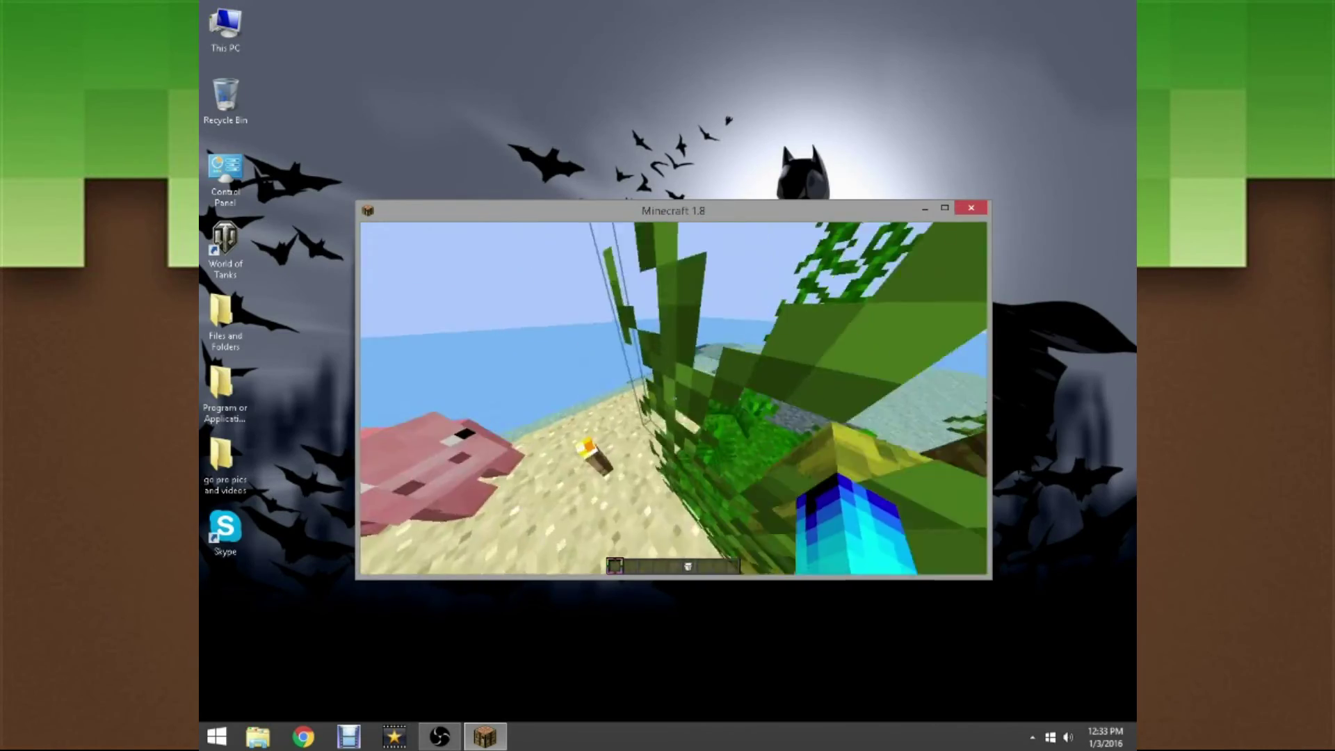
pyautogui.press('w')
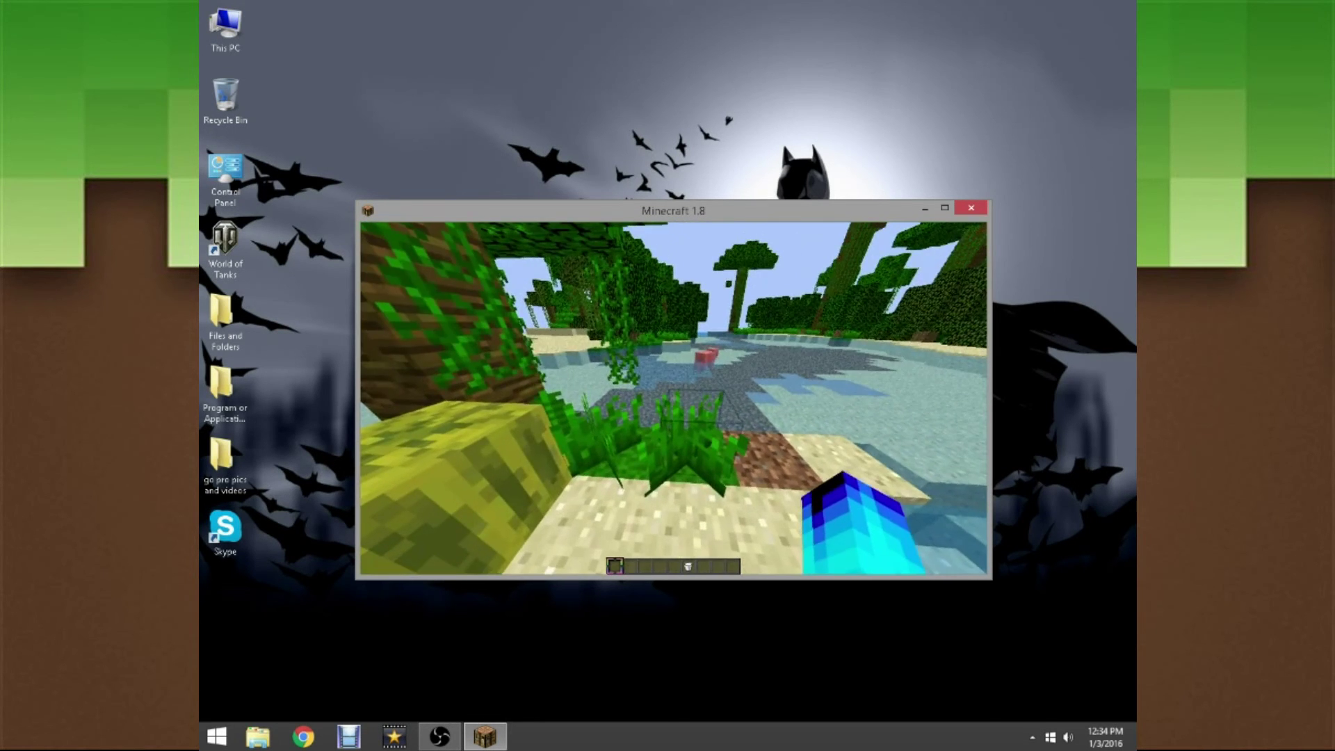
# Step: Change the flying boost multiplier in the Better Sprinting menu and return to the world
pyautogui.press('o')
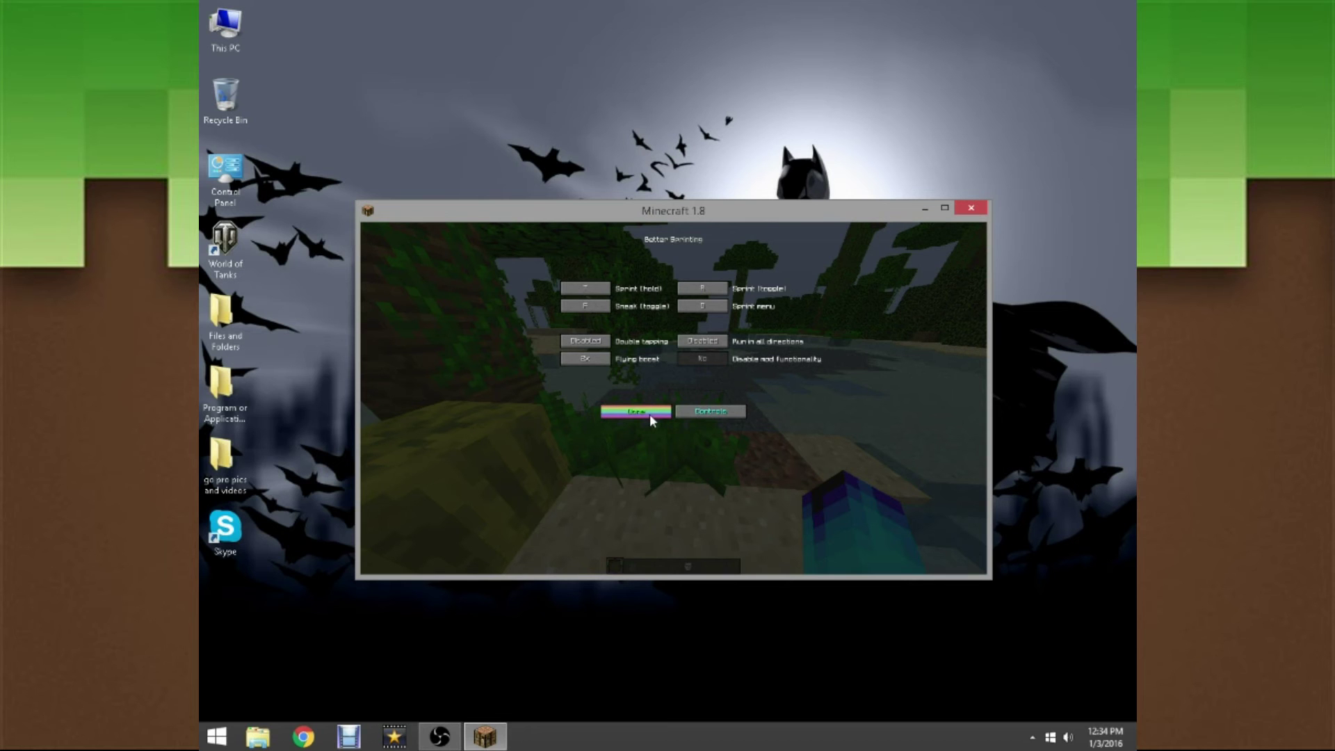
pyautogui.click(586, 358)
pyautogui.click(586, 358)
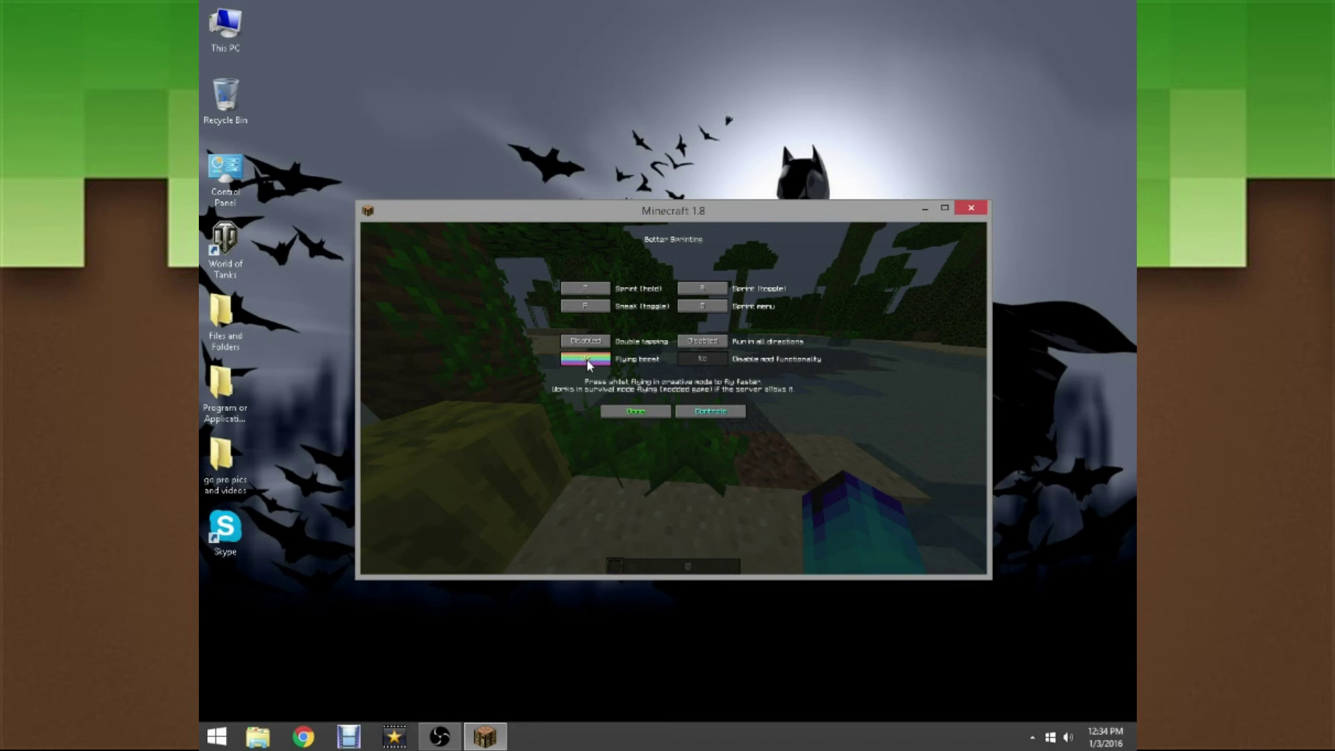
pyautogui.click(606, 413)
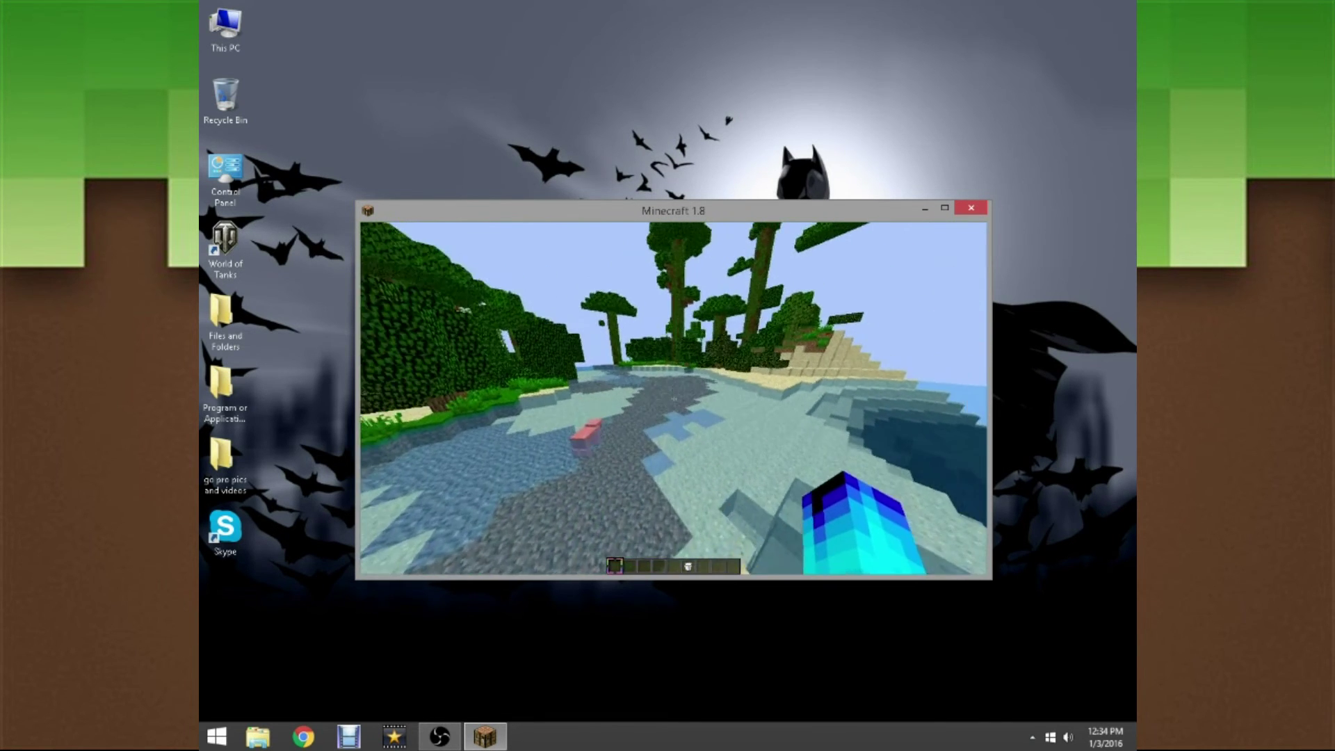
# Step: Fly over the shallow water and back to the small sand island to test the boost, and break the dirt block at its edge
pyautogui.press('w')
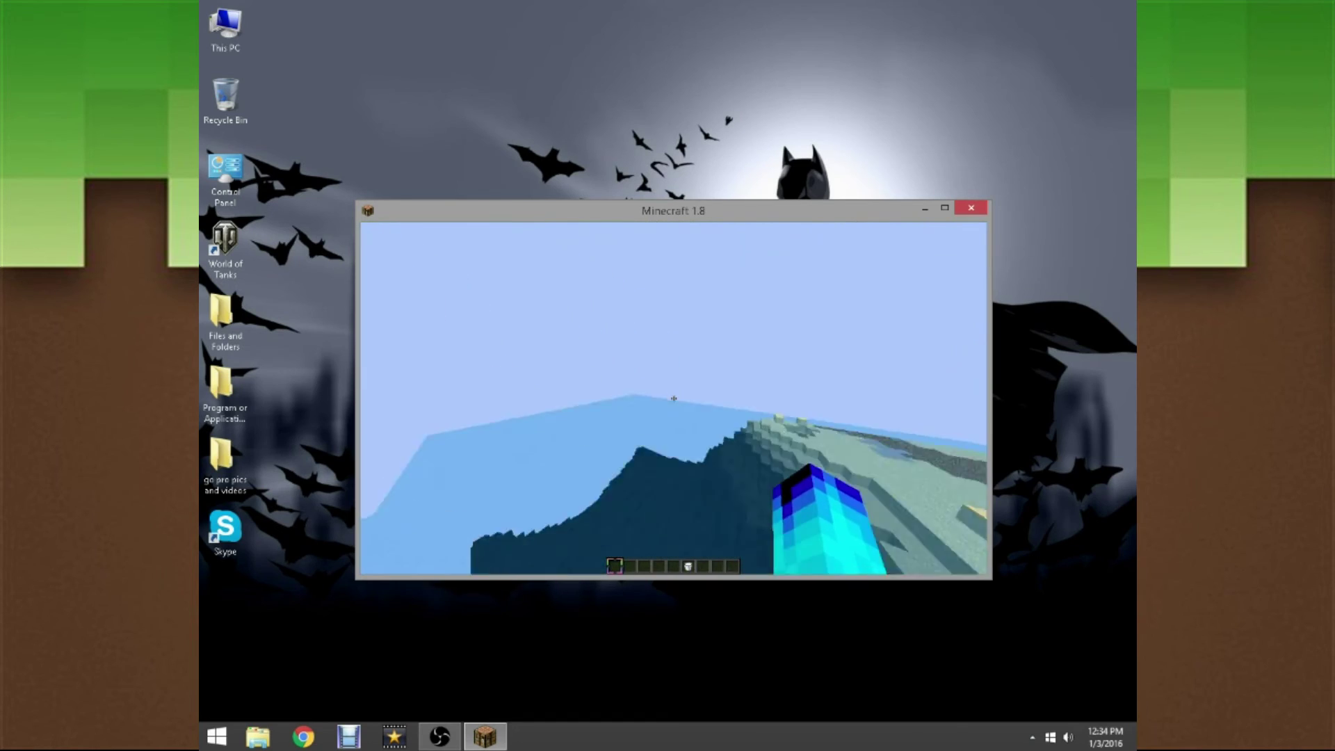
pyautogui.press('w')
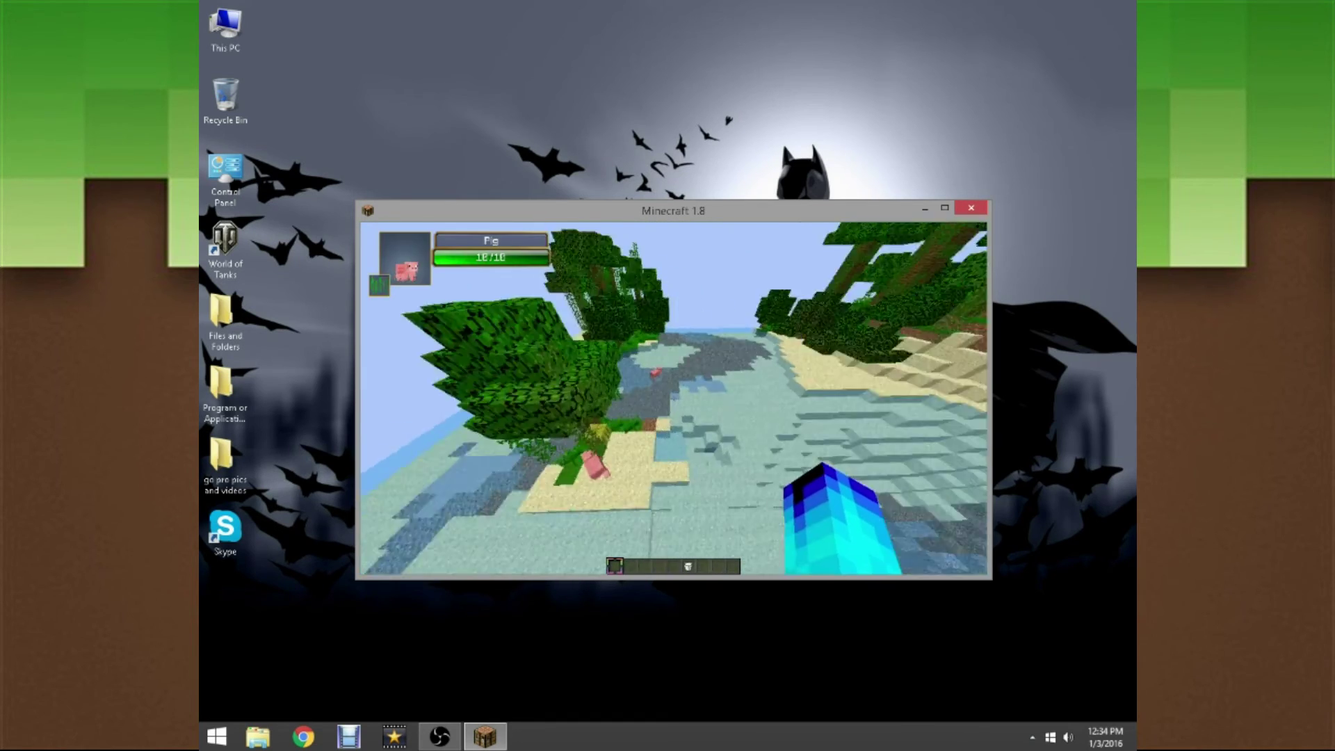
pyautogui.press('w')
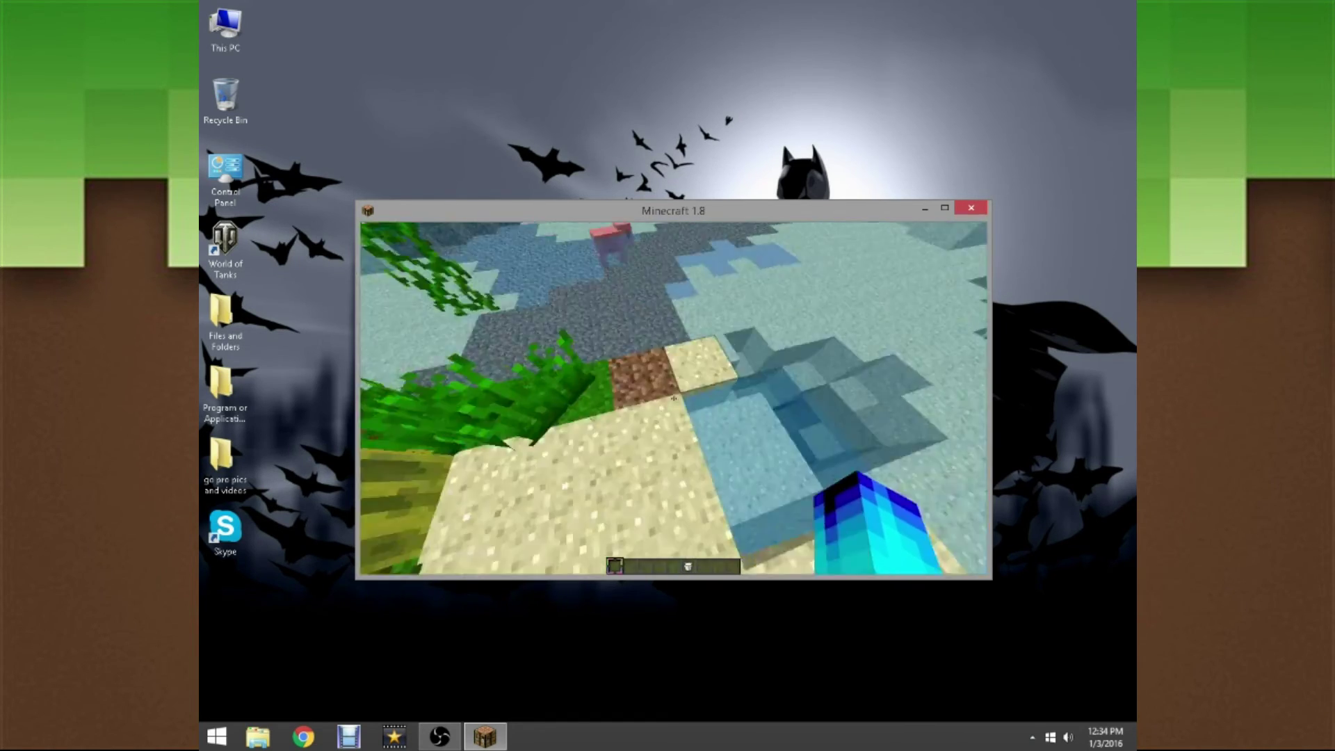
pyautogui.press('w')
pyautogui.click(673, 399)
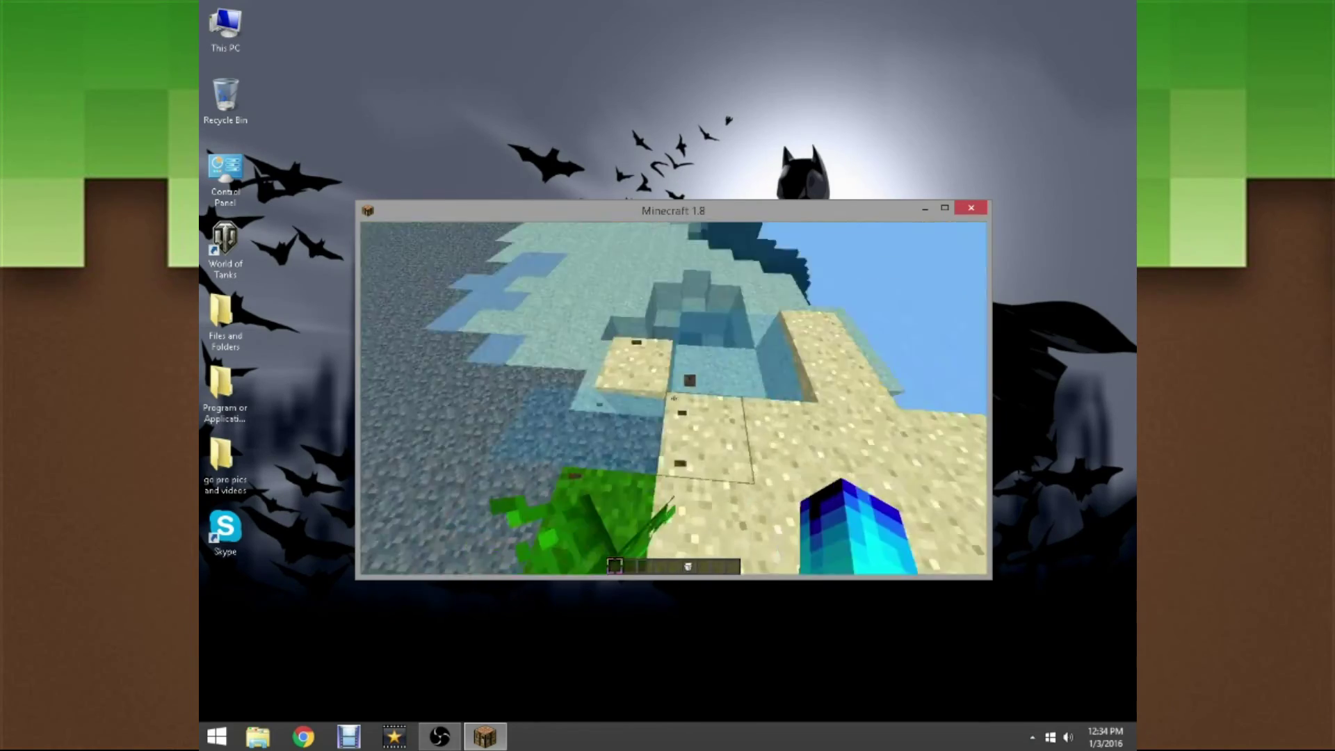